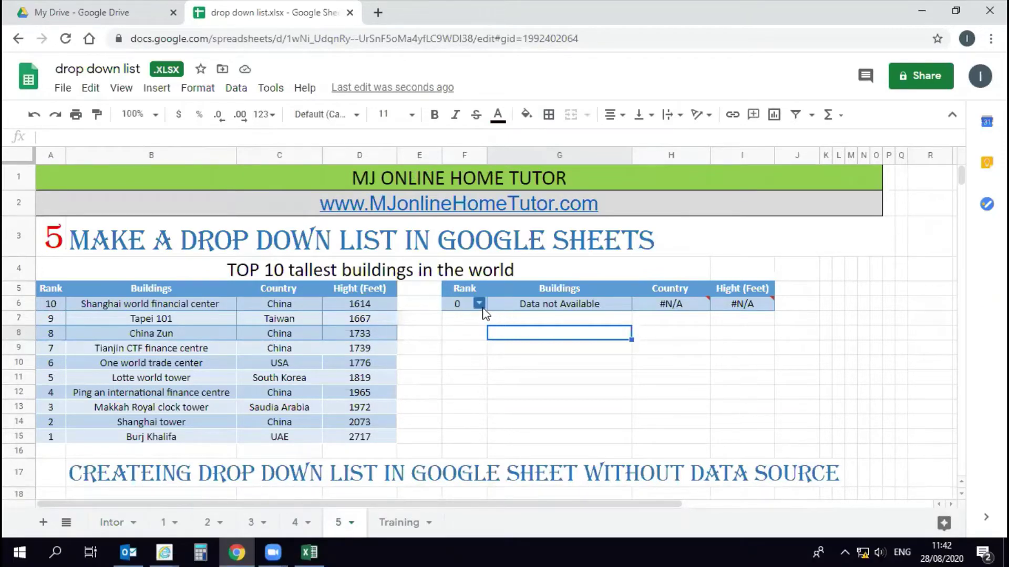
Highlight the ranks in A6:A15 and choose 11 as the Rank in cell F6.
click(55, 306)
drag(55, 308, 88, 431)
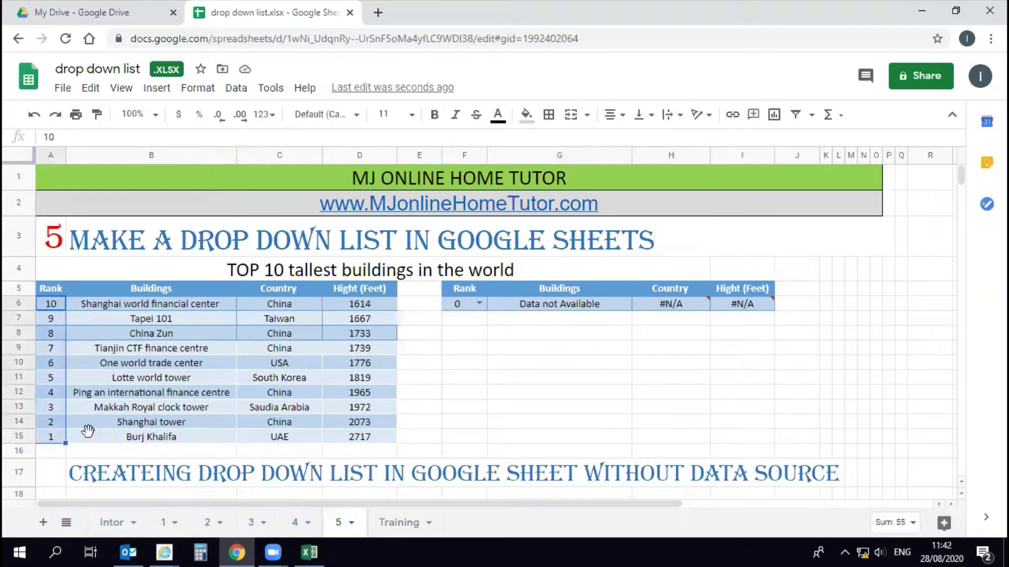
click(479, 304)
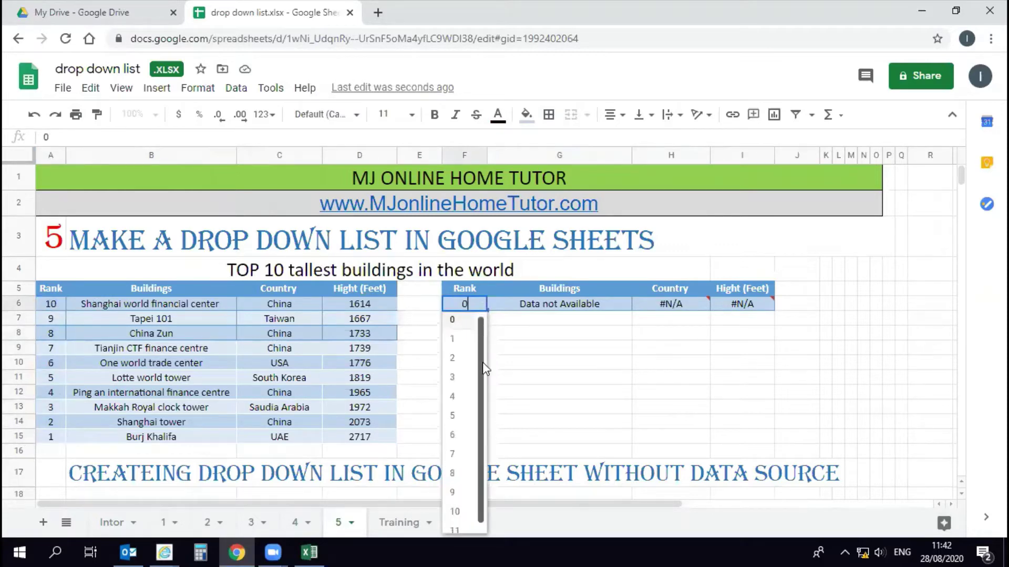
click(455, 524)
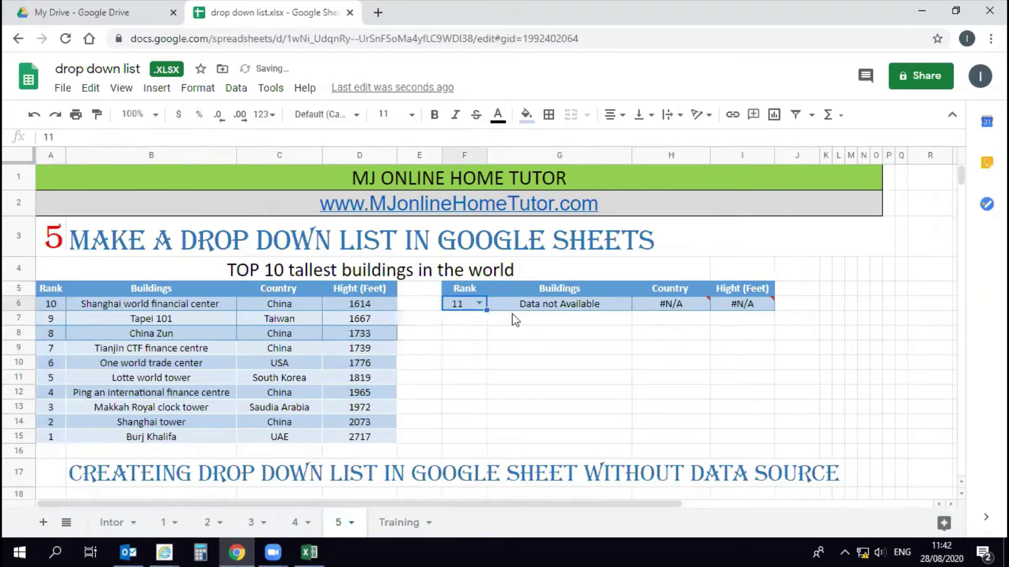
Choose 1 as the Rank in F6 and compare the looked-up values with the Burj Khalifa row of the source table.
click(479, 303)
click(463, 342)
click(482, 304)
click(462, 342)
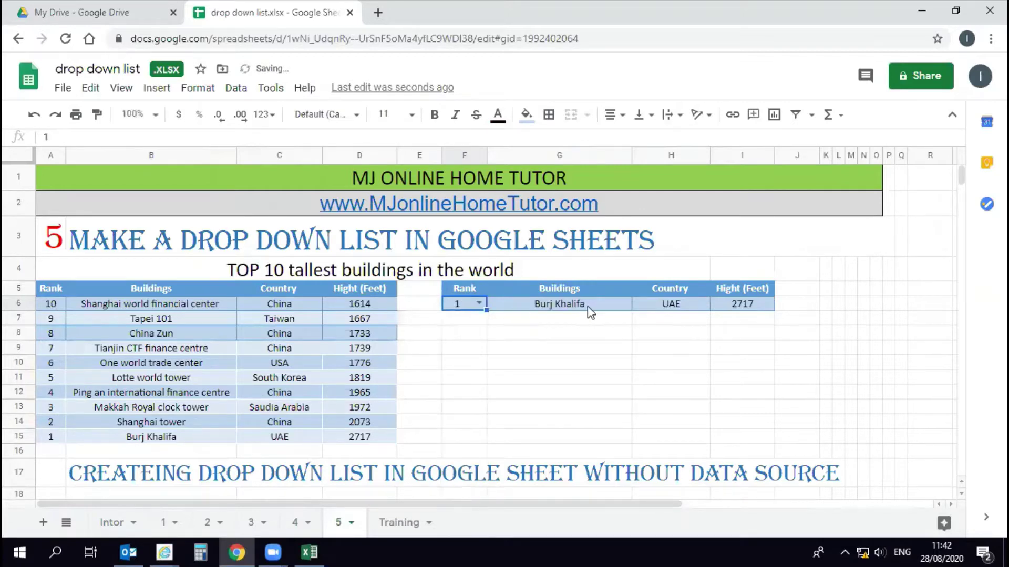
click(58, 437)
click(177, 441)
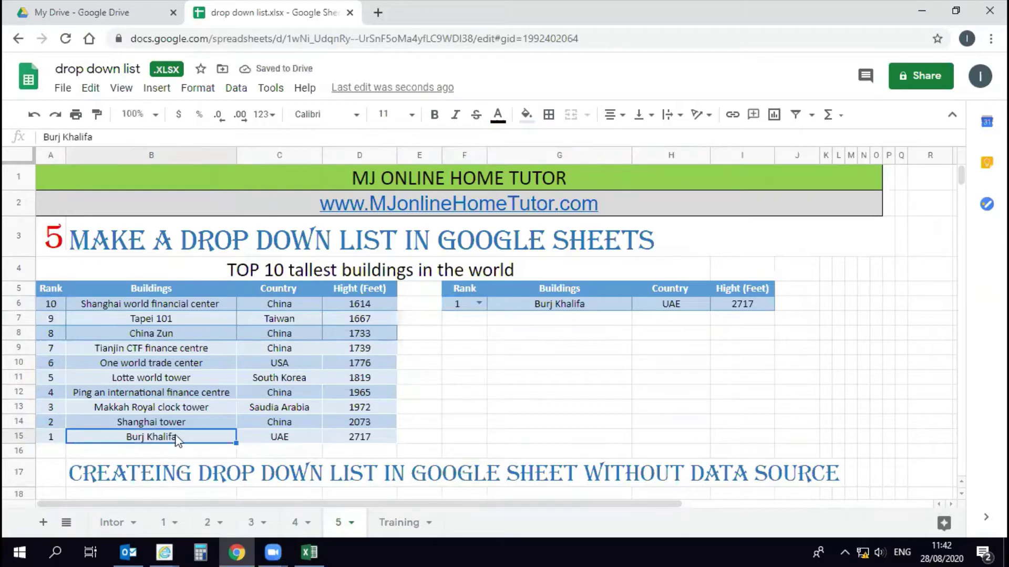
click(272, 443)
click(360, 438)
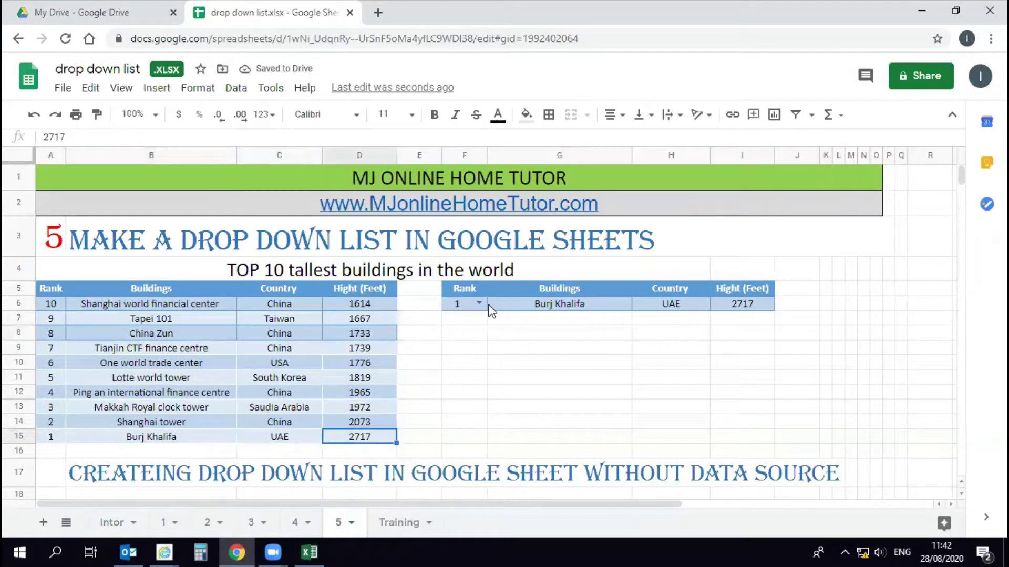
Test the Rank list in F6 with 5 and return it to 0.
click(479, 304)
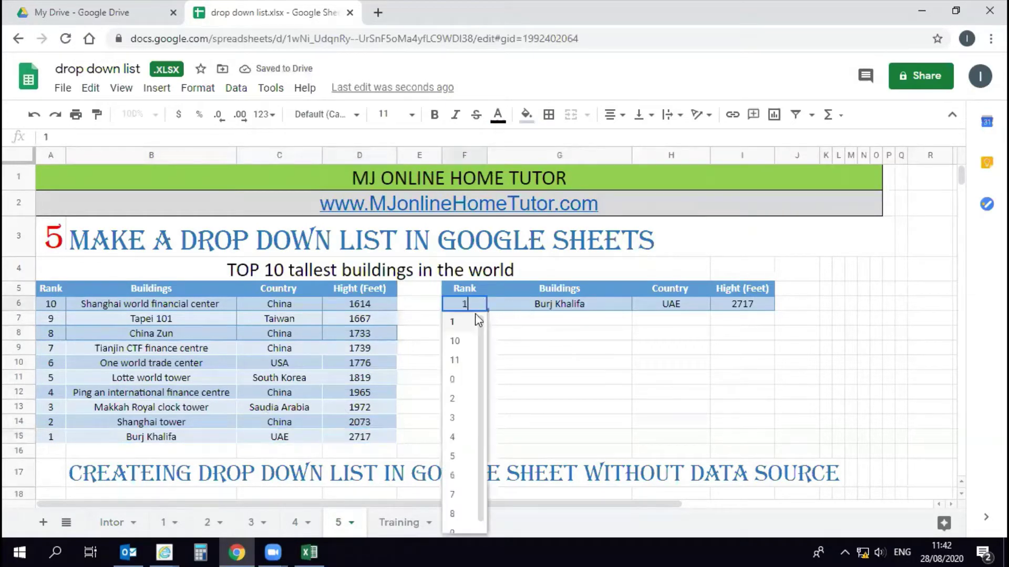
click(453, 456)
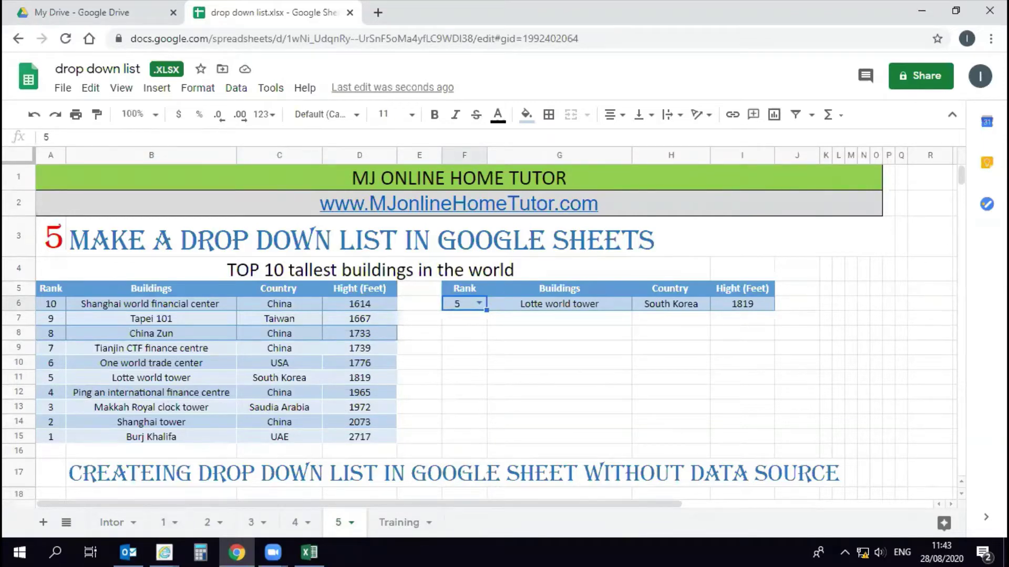
click(480, 305)
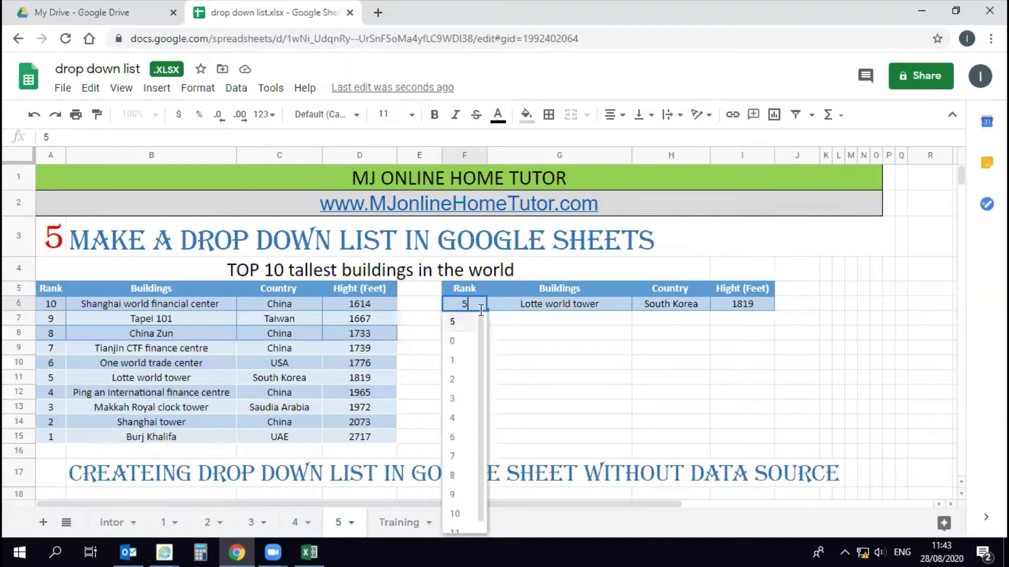
click(467, 339)
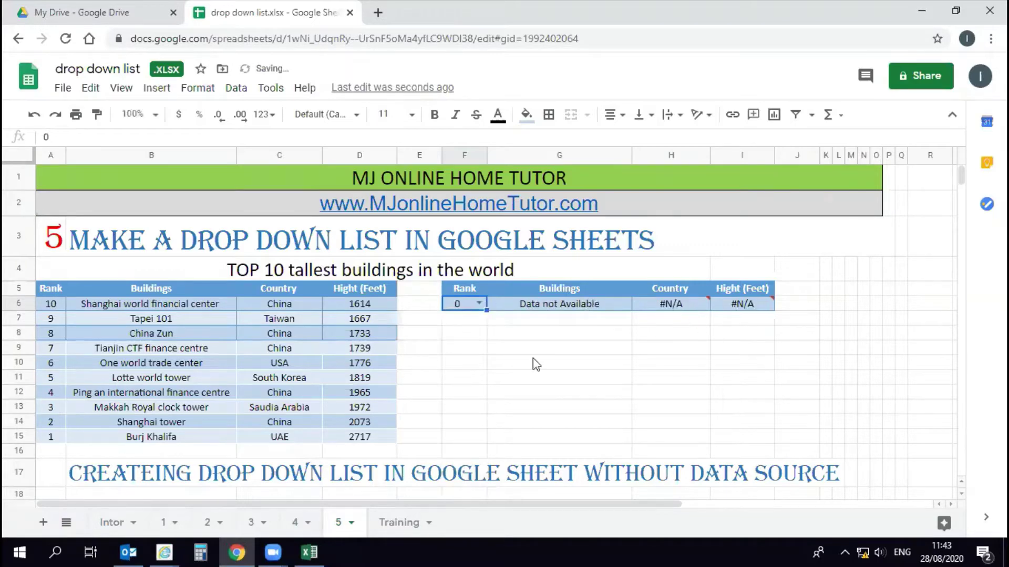
View the Intor sheet, switch to the drop down list workbook in Excel, and review the Destination and Buildings columns.
click(124, 517)
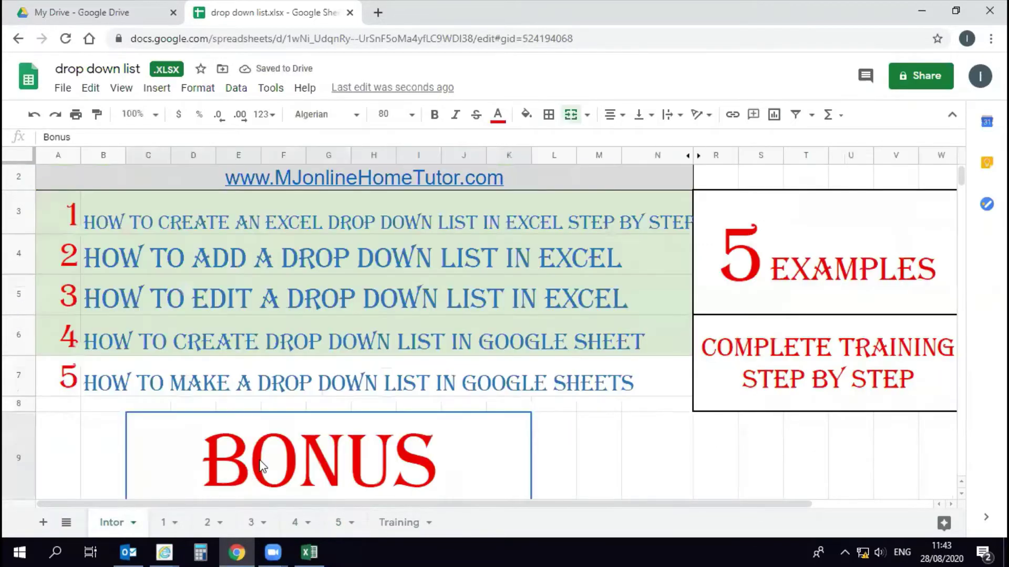
click(309, 551)
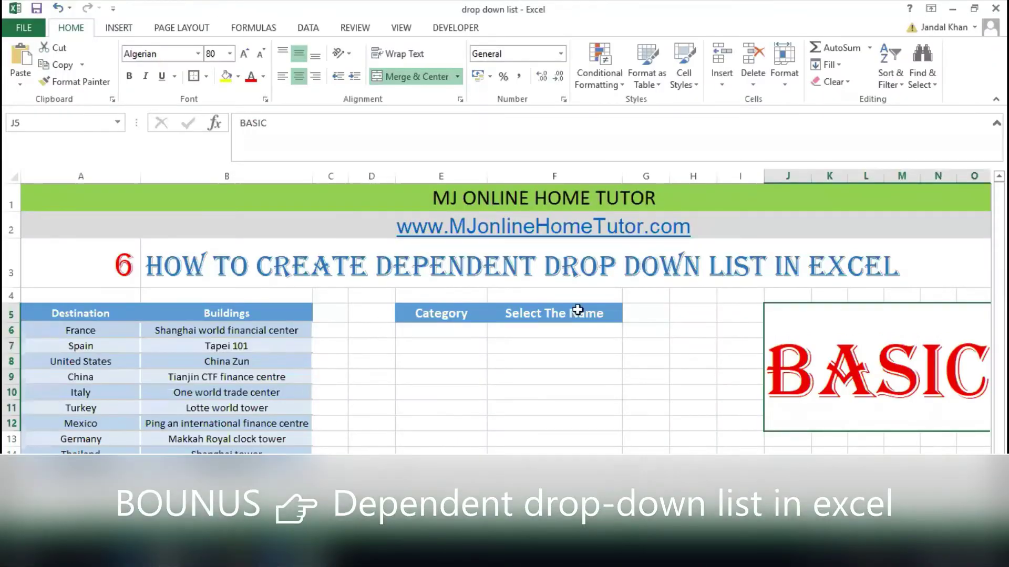
click(405, 335)
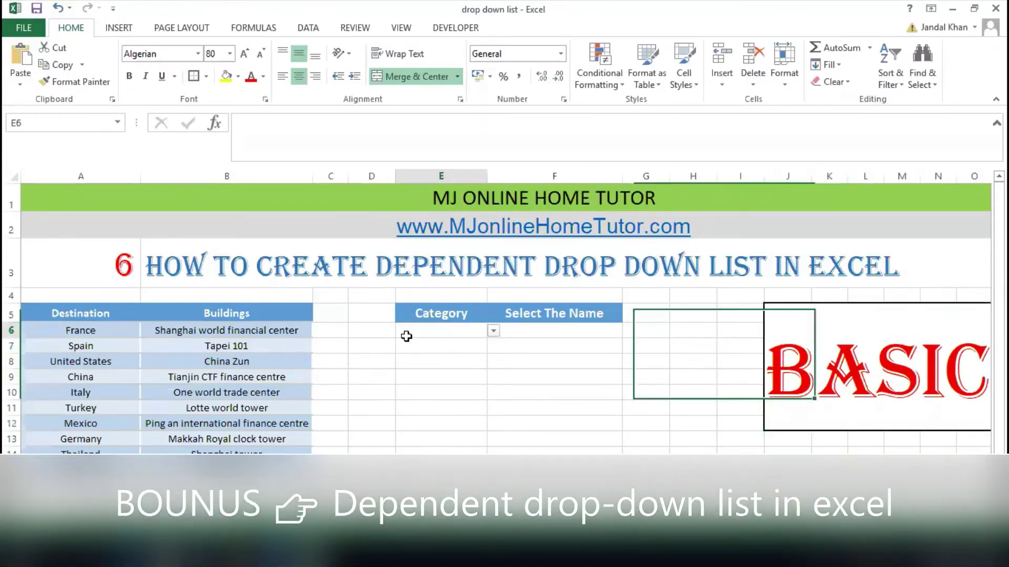
drag(82, 314, 176, 443)
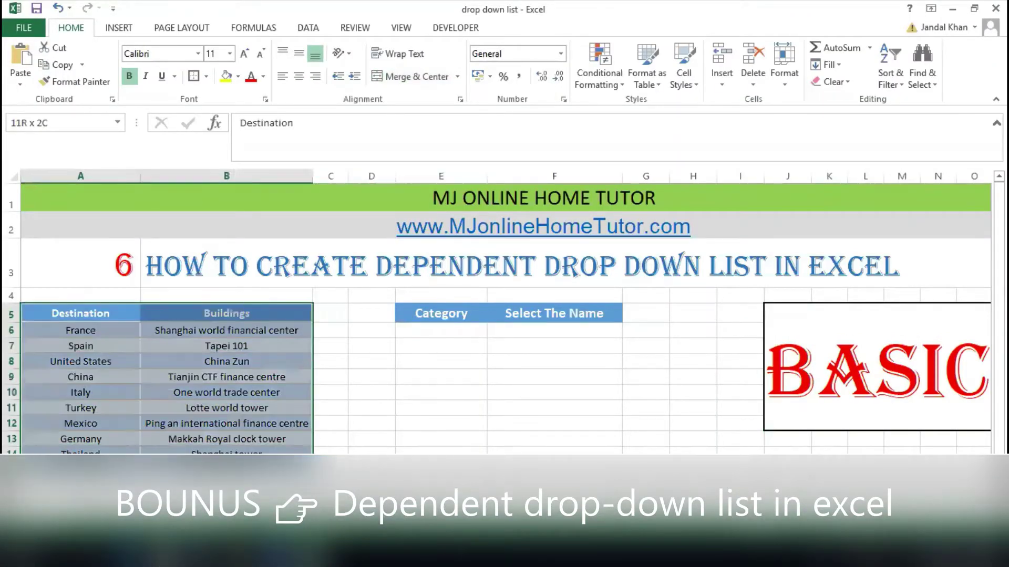
click(363, 357)
drag(98, 330, 84, 470)
click(390, 387)
Set the Category in E6 to Destination and look through the dependent name choices in F6.
click(483, 330)
click(493, 330)
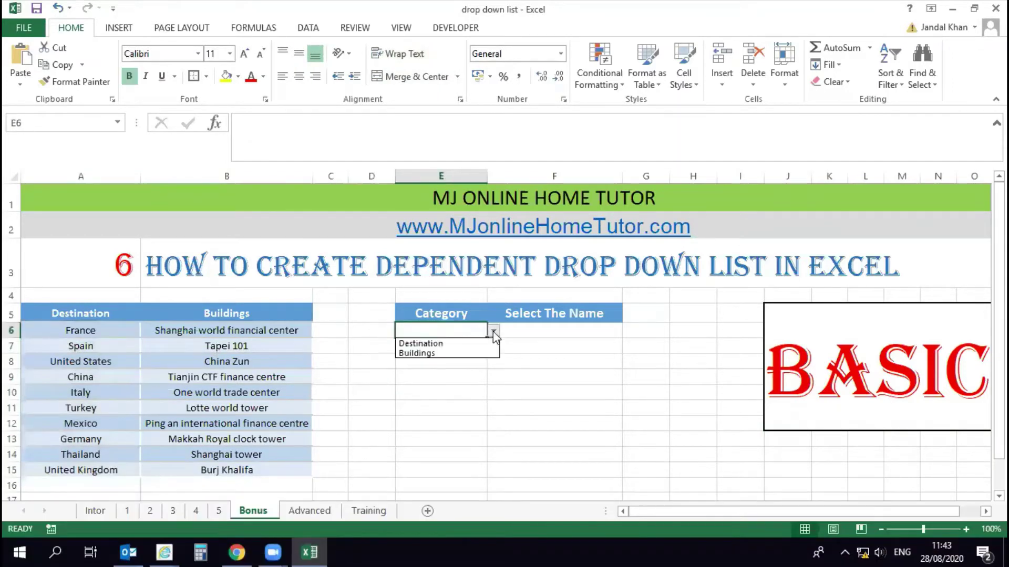
click(460, 343)
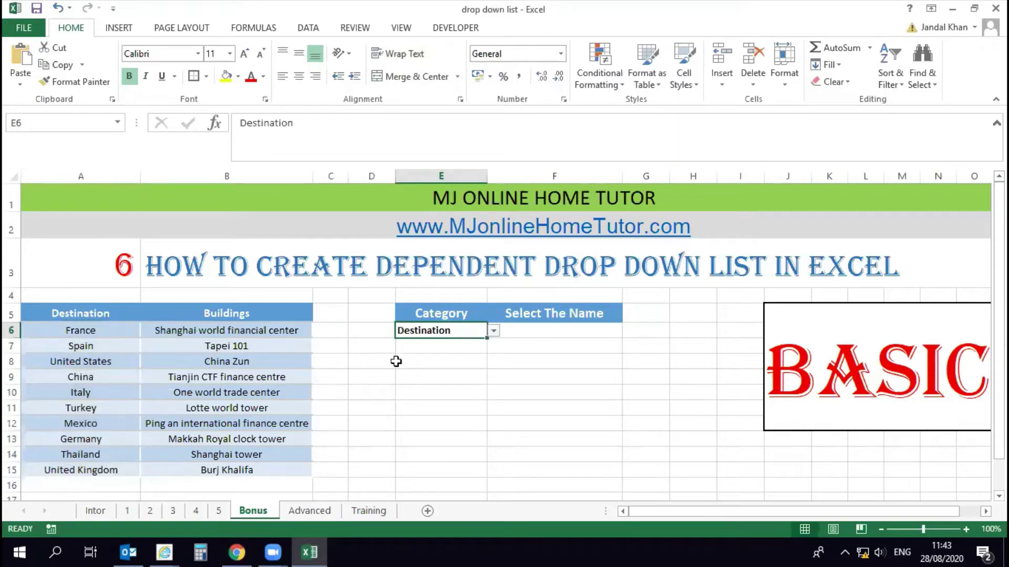
click(555, 336)
click(628, 331)
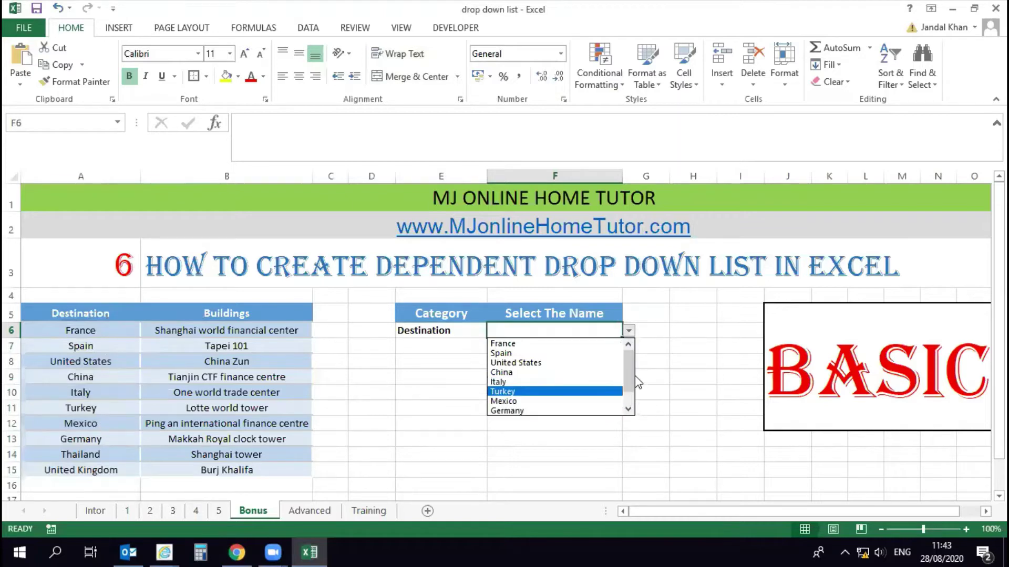
scroll(636, 376, down, 1)
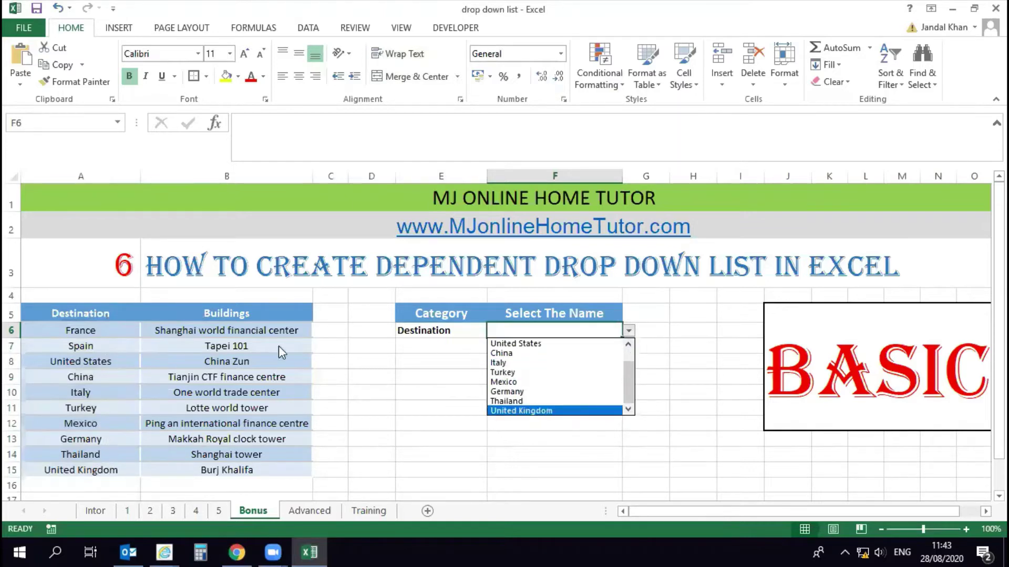
Set the Category in E6 to Buildings and choose Burj Khalifa as the name in F6.
click(439, 330)
click(470, 330)
click(493, 330)
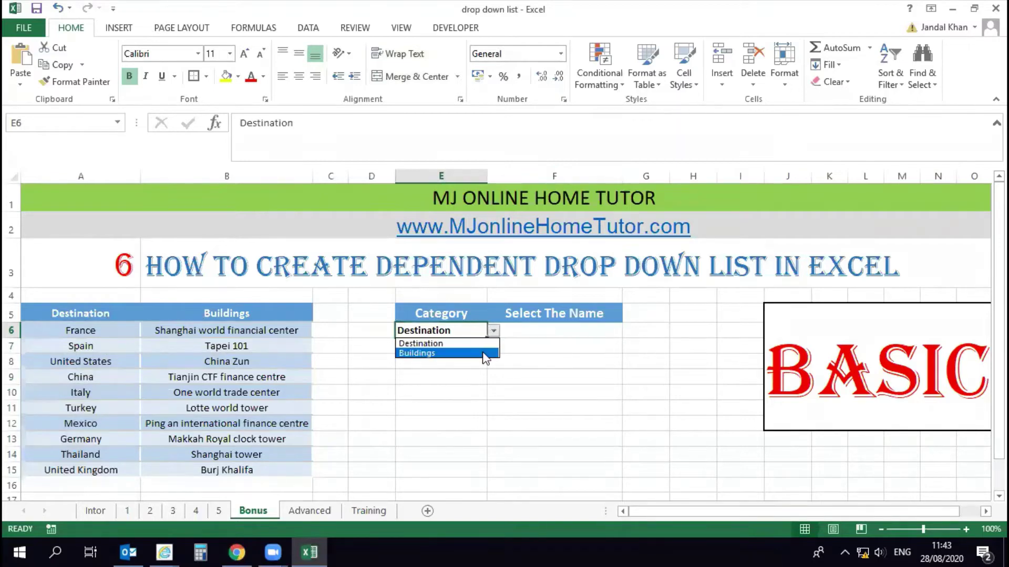
click(483, 354)
click(574, 331)
click(628, 331)
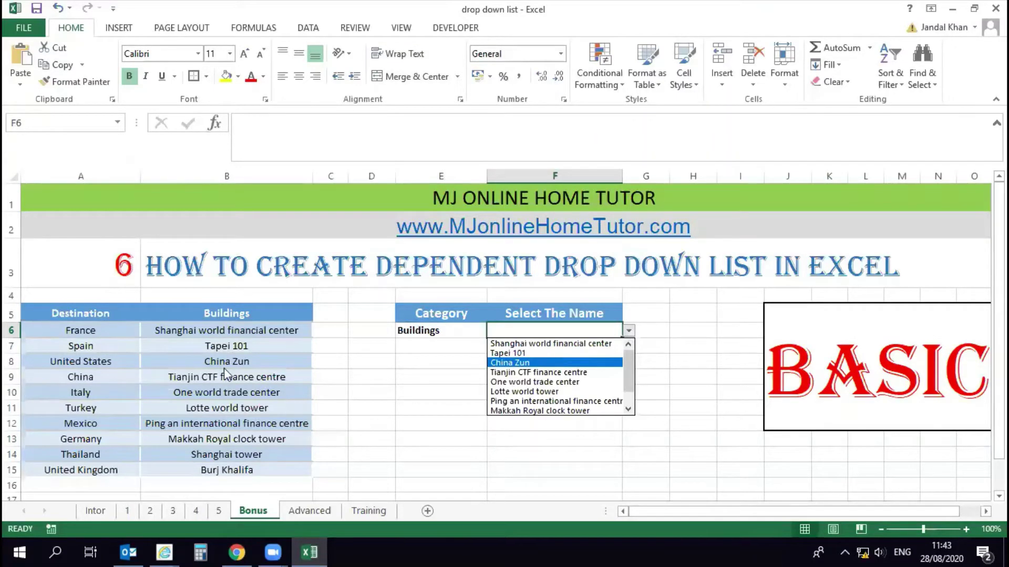
drag(628, 377, 628, 391)
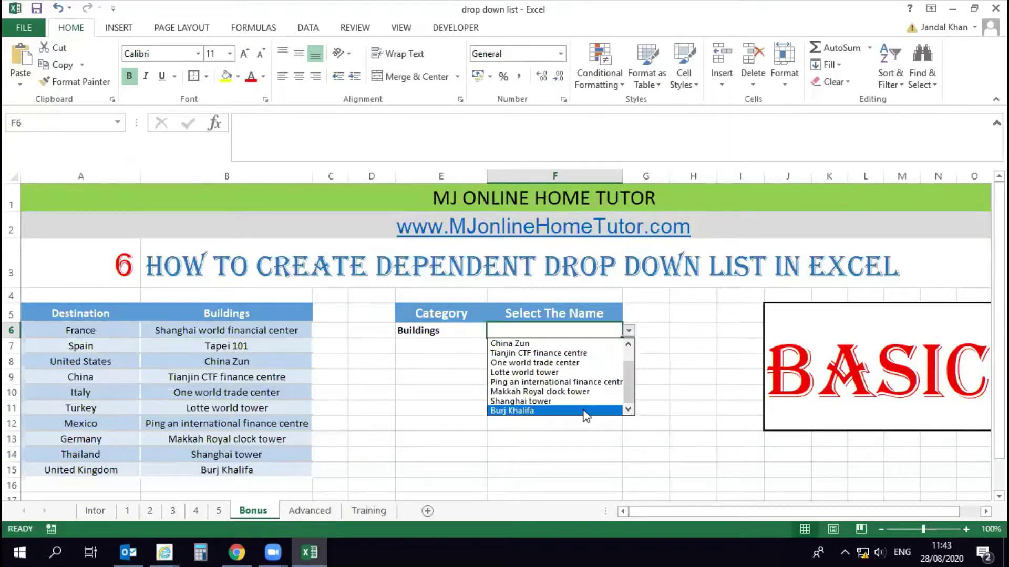
click(526, 411)
Set the Category in E6 to Destination and choose United States as the name in F6.
click(449, 332)
click(494, 331)
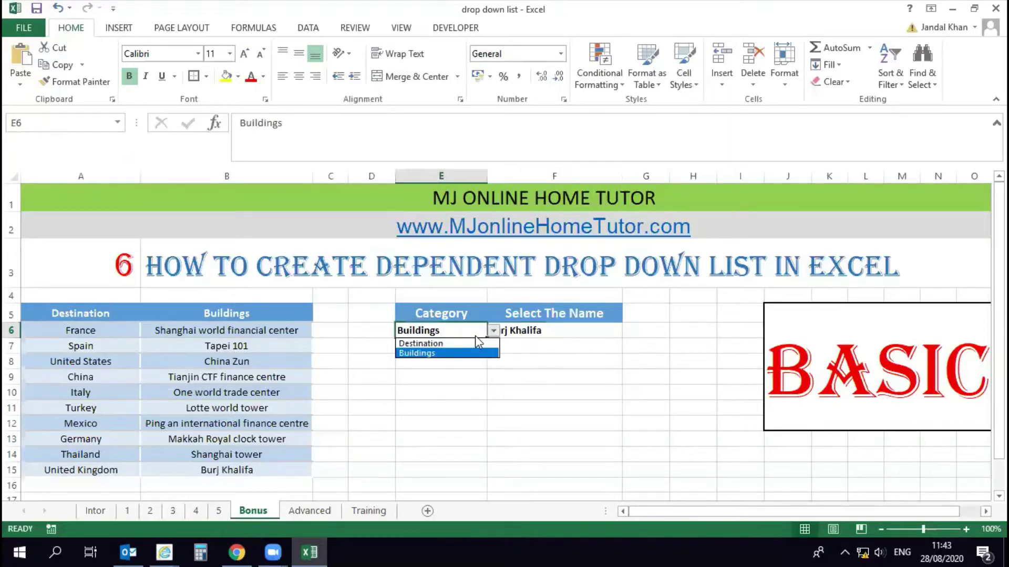
click(469, 341)
click(574, 332)
click(629, 331)
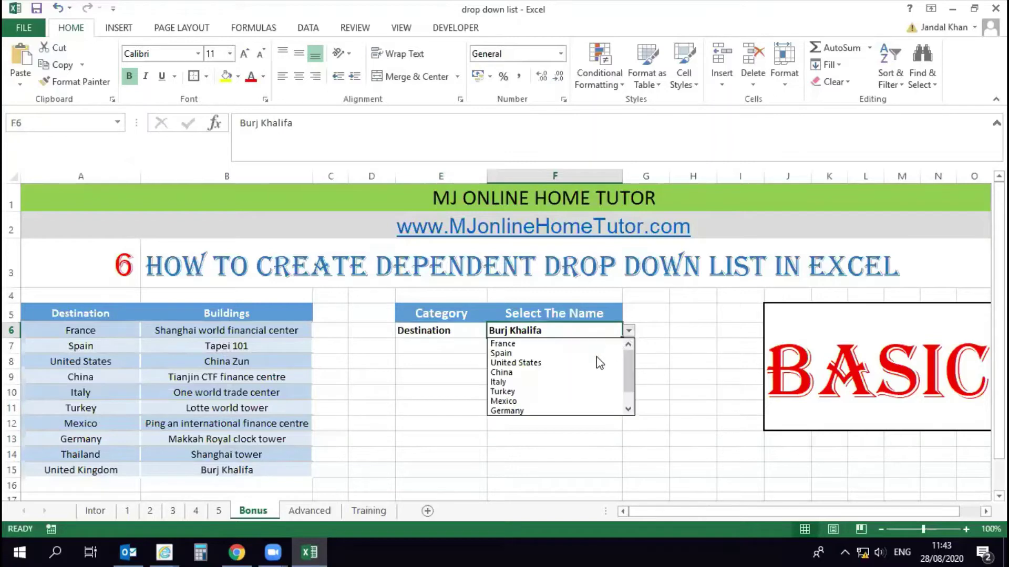
click(590, 366)
click(577, 360)
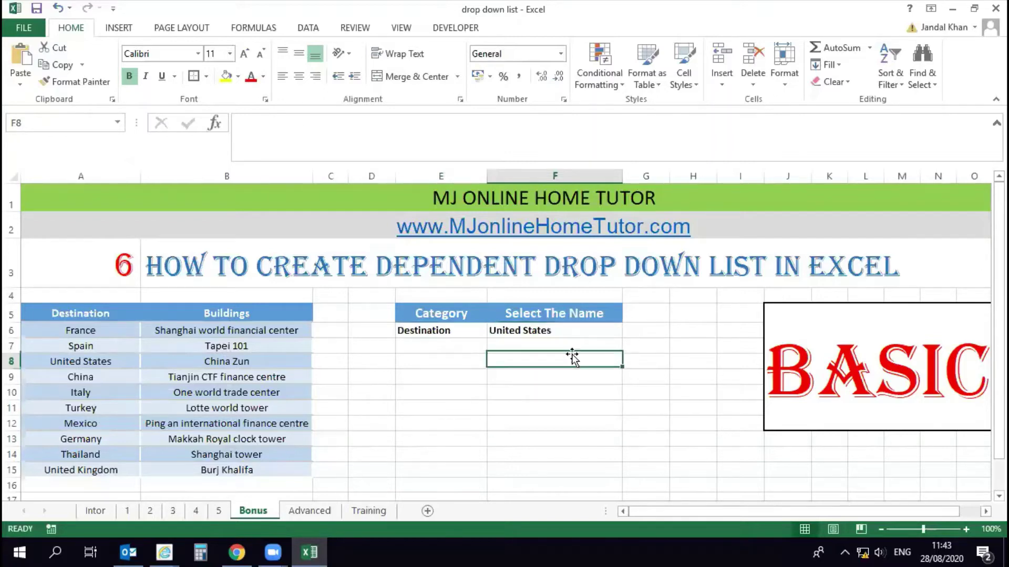
On the Advanced sheet, set the first row of the Required Items List to category Fruits and item Apple.
click(321, 513)
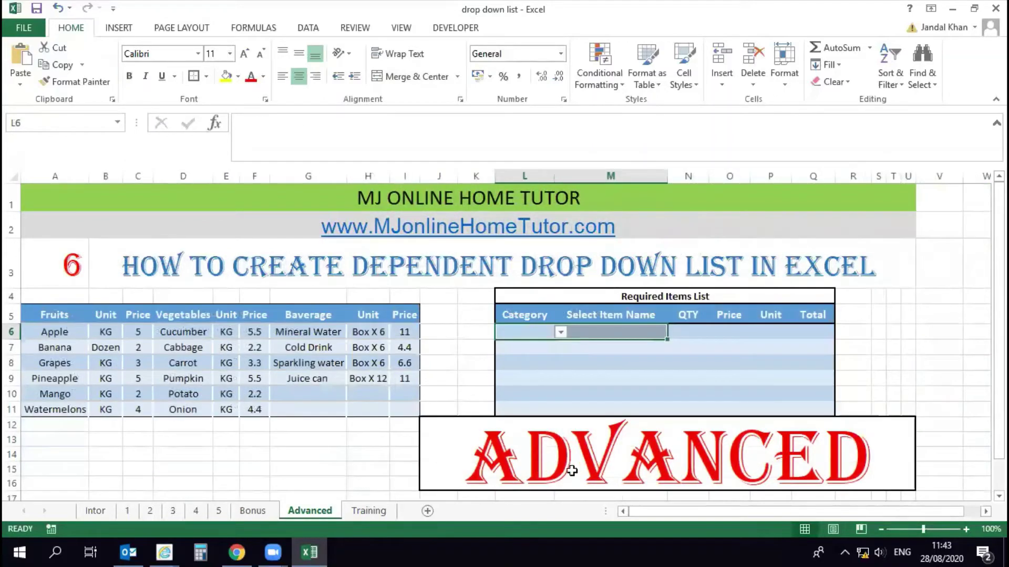
click(520, 349)
click(535, 333)
click(561, 332)
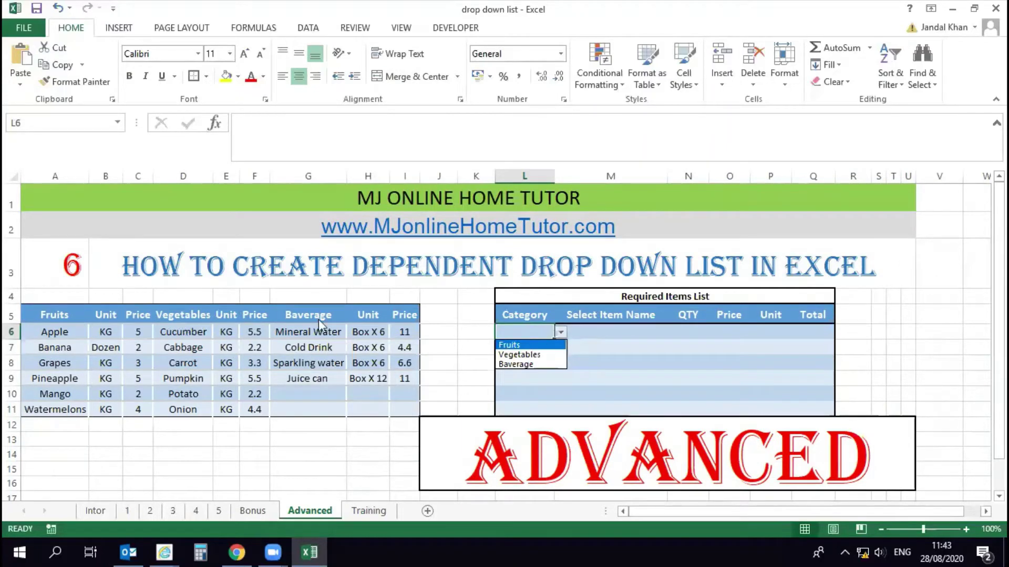
click(512, 345)
click(638, 333)
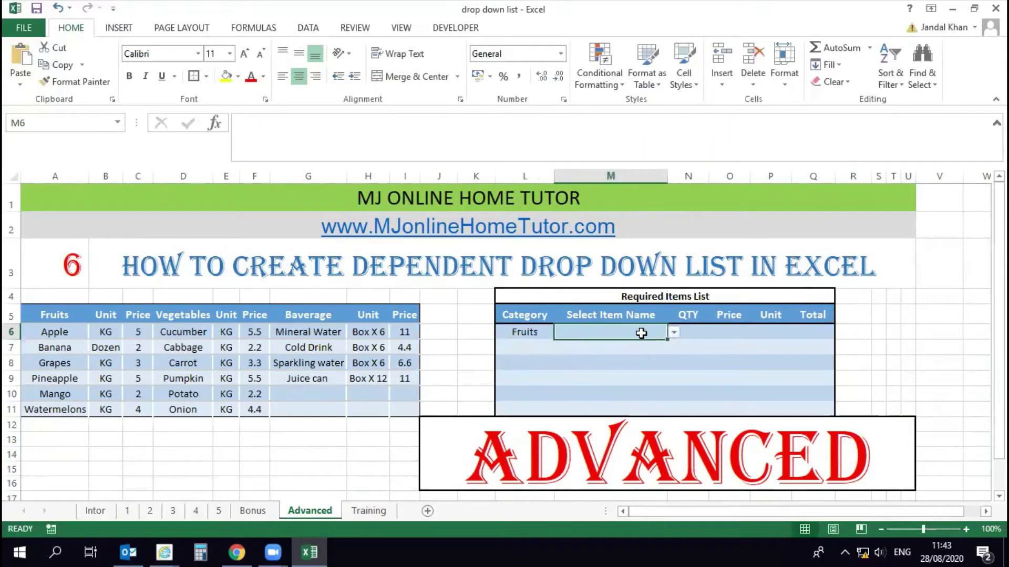
click(674, 332)
click(654, 343)
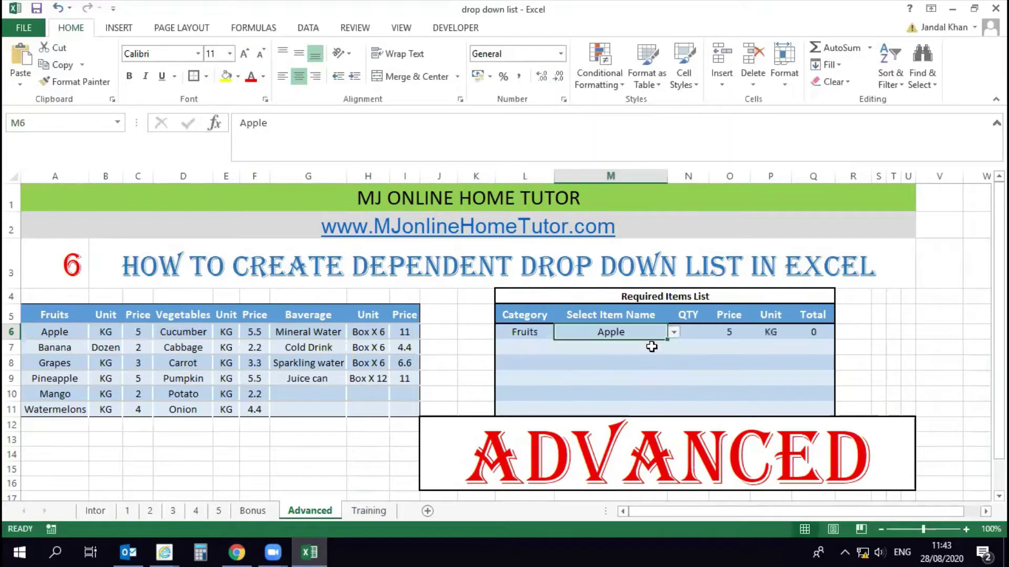
Enter a quantity of 5 for Apple in the Required Items List.
click(715, 332)
click(696, 333)
text(5)
key(Return)
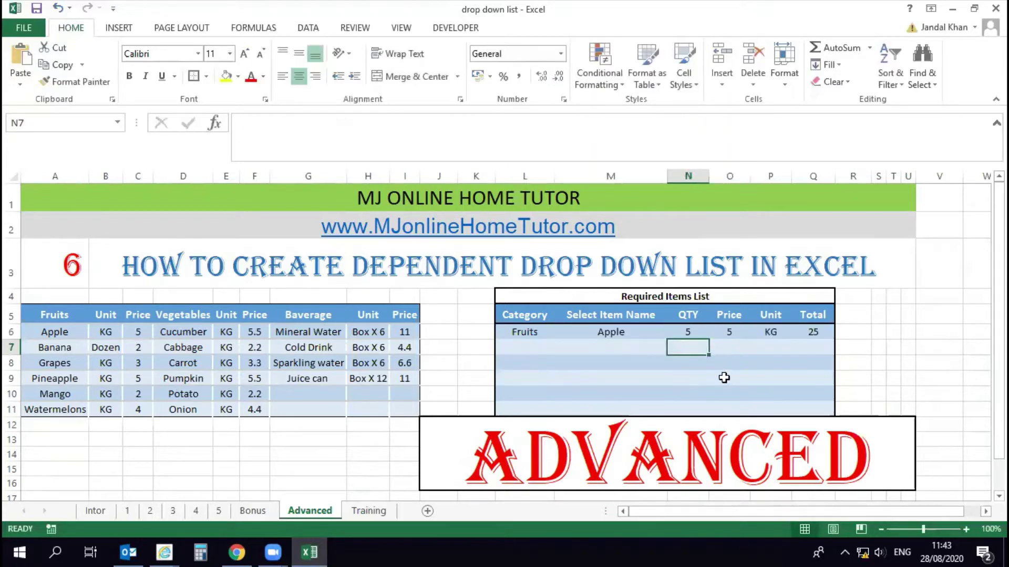
Fill the second row of the Required Items List with category Vegetables, item Pumpkin and quantity 3.
click(547, 348)
click(561, 347)
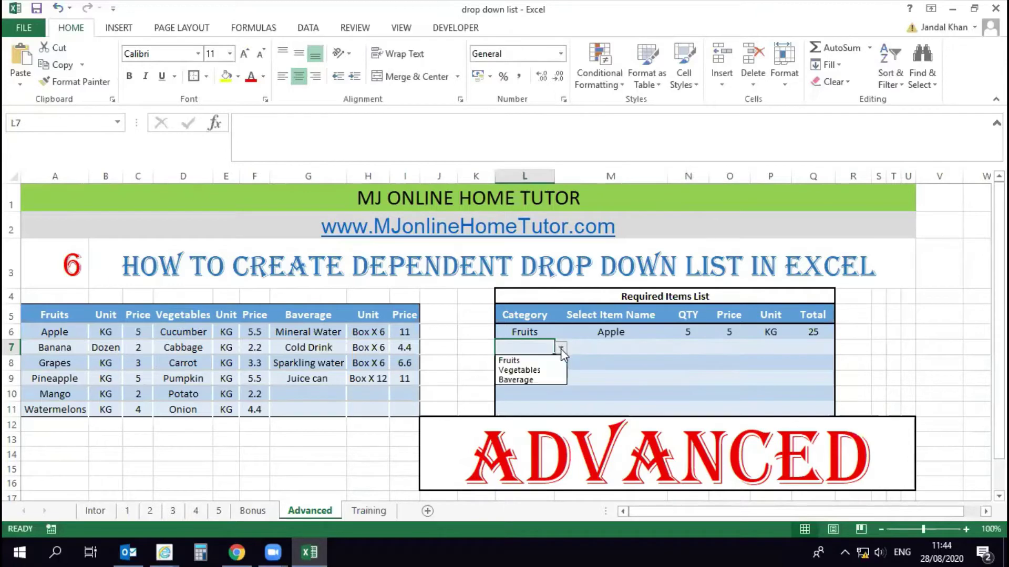
click(553, 370)
click(599, 348)
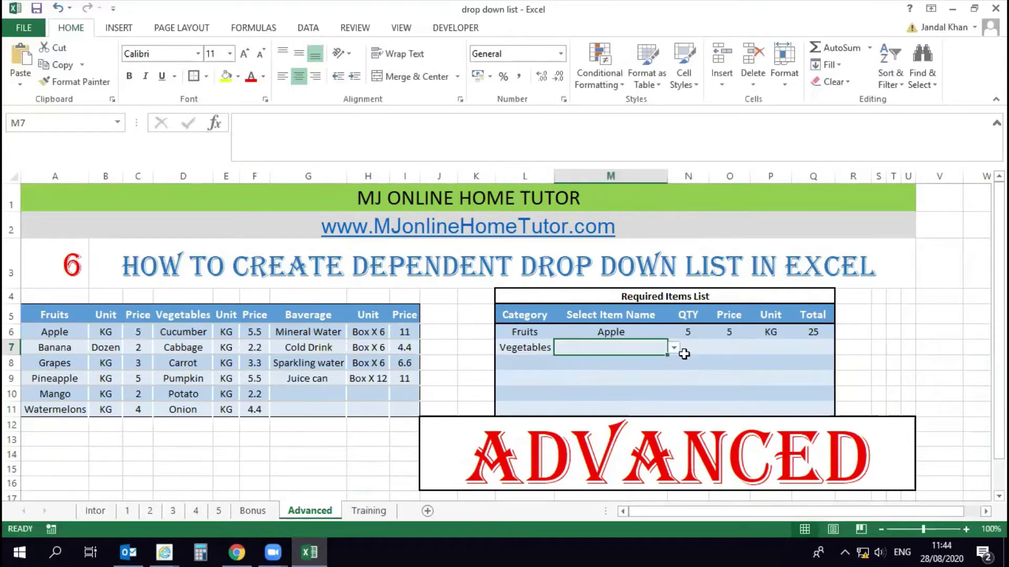
click(674, 347)
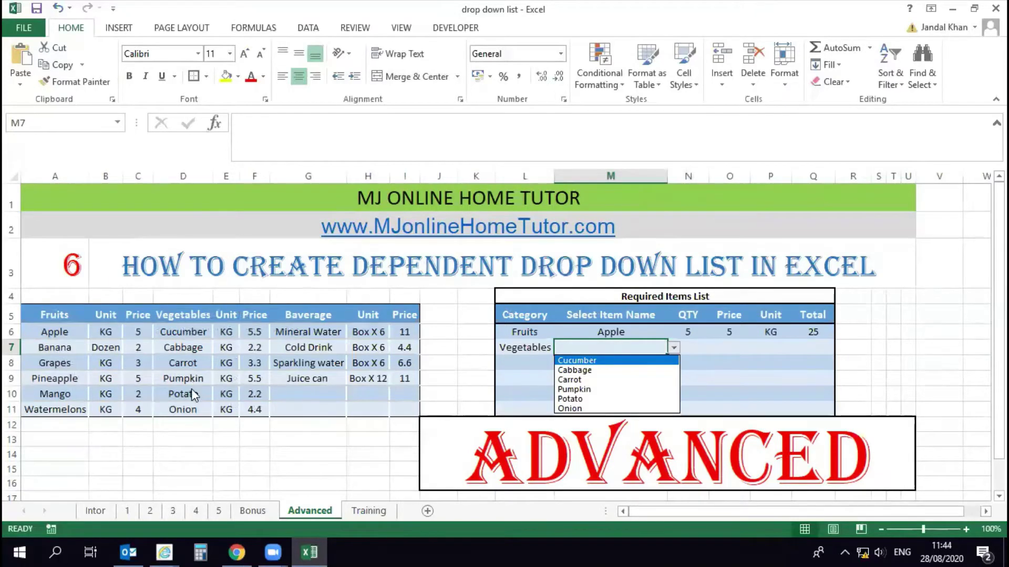
click(657, 389)
click(698, 347)
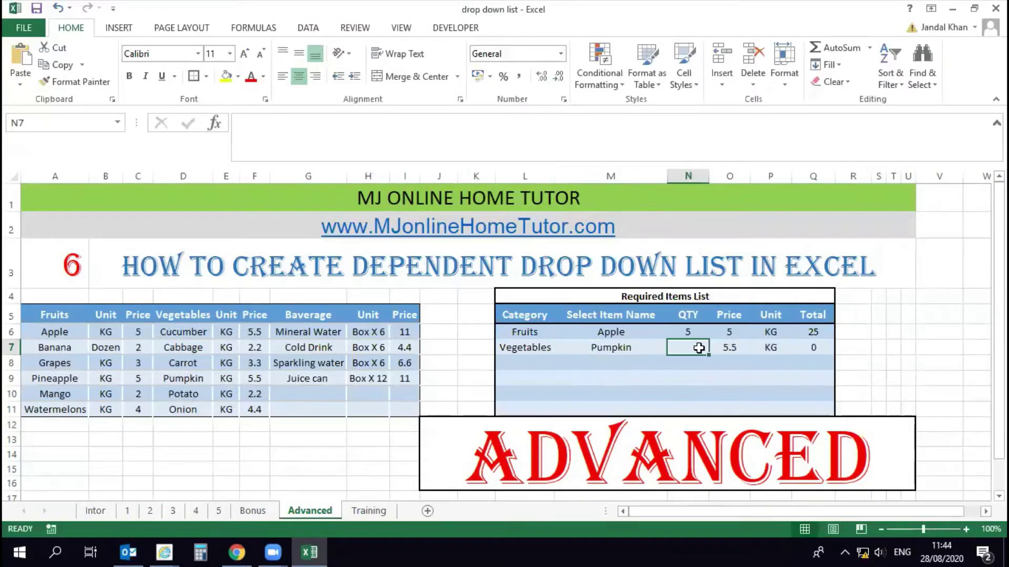
text(3)
key(Return)
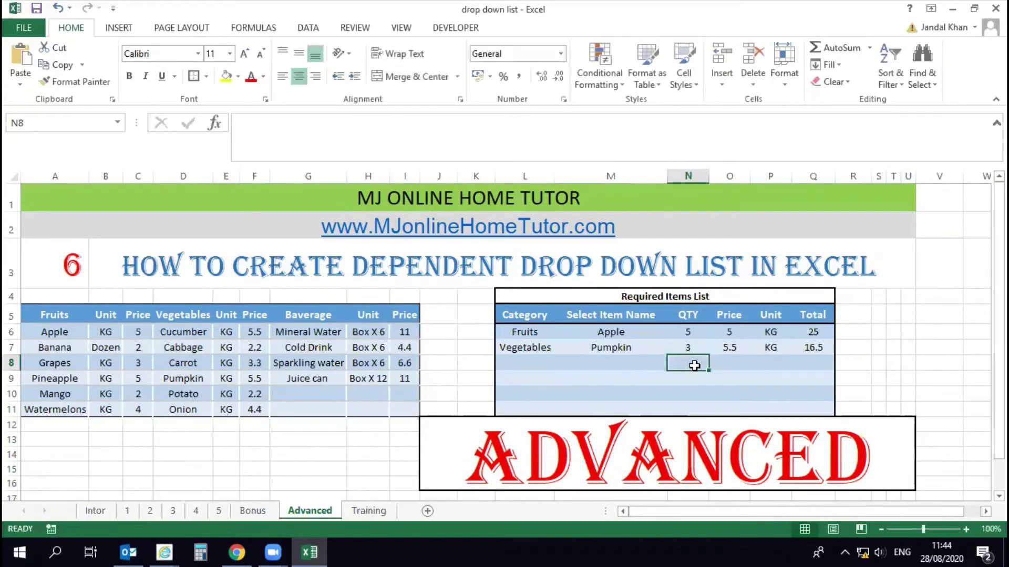
Fill the third row of the Required Items List with category Baverage, item Sparkling water and quantity 3.
click(513, 358)
click(561, 363)
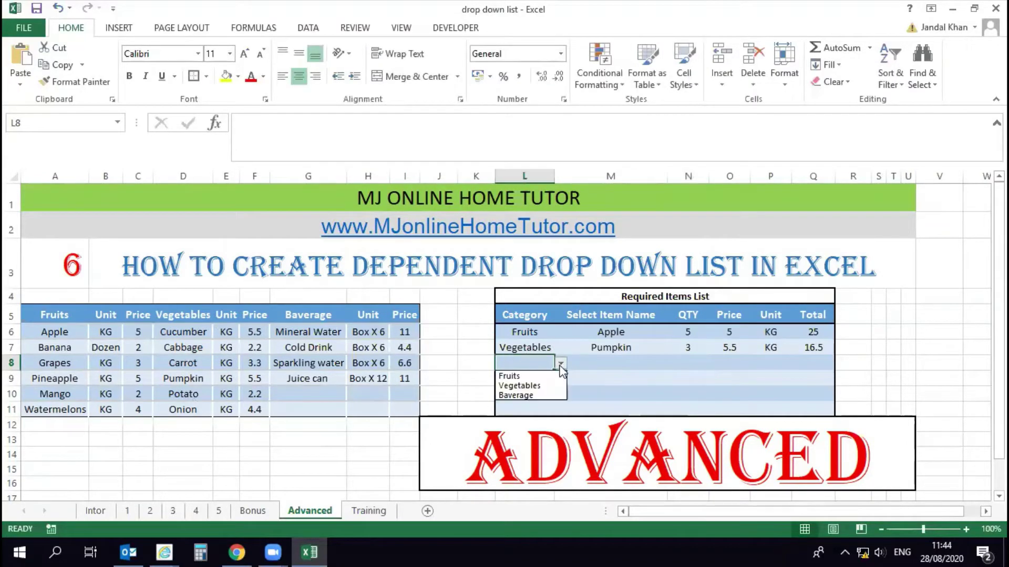
click(514, 395)
click(616, 363)
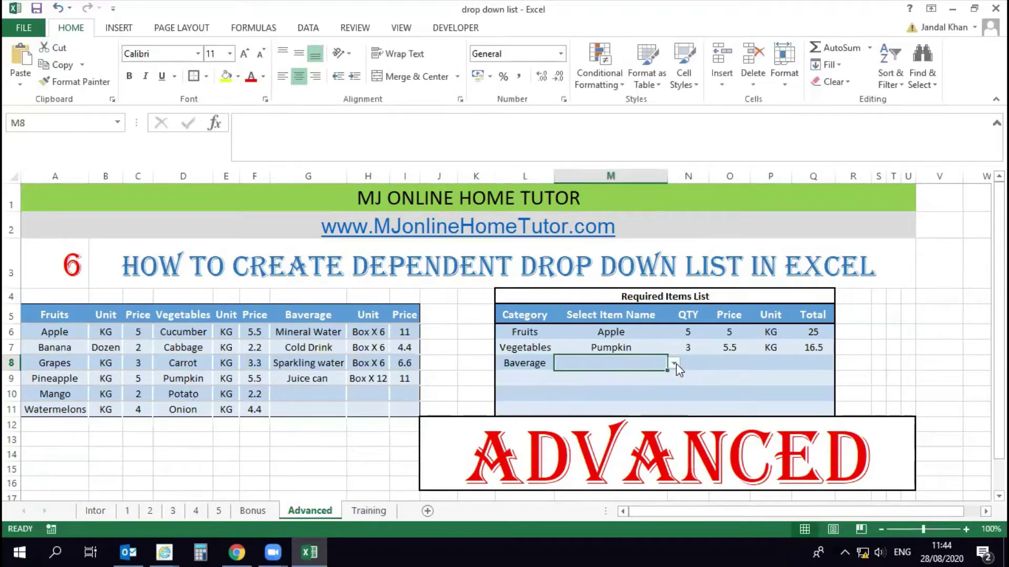
click(675, 363)
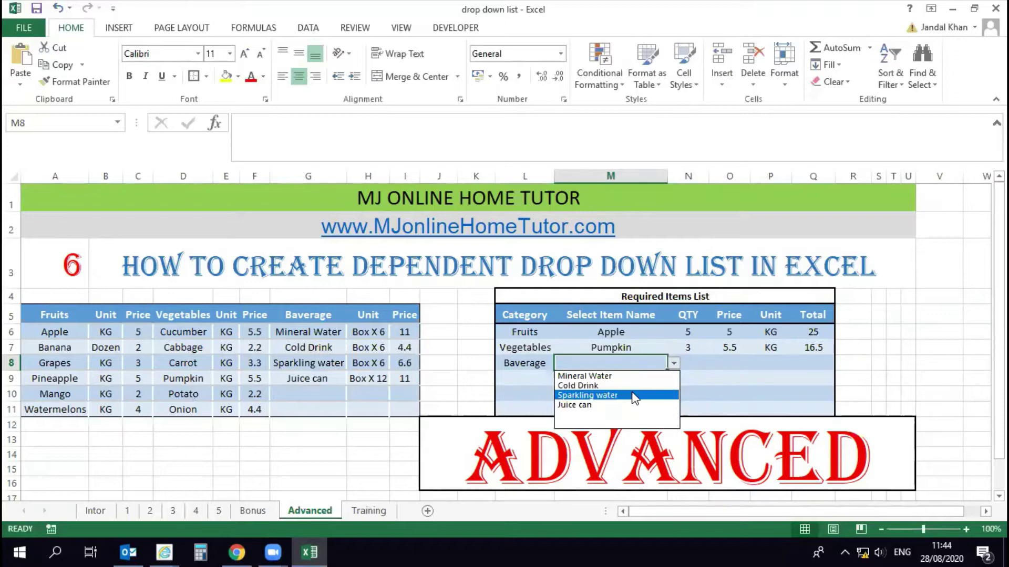
click(620, 395)
click(683, 365)
text(3)
key(Return)
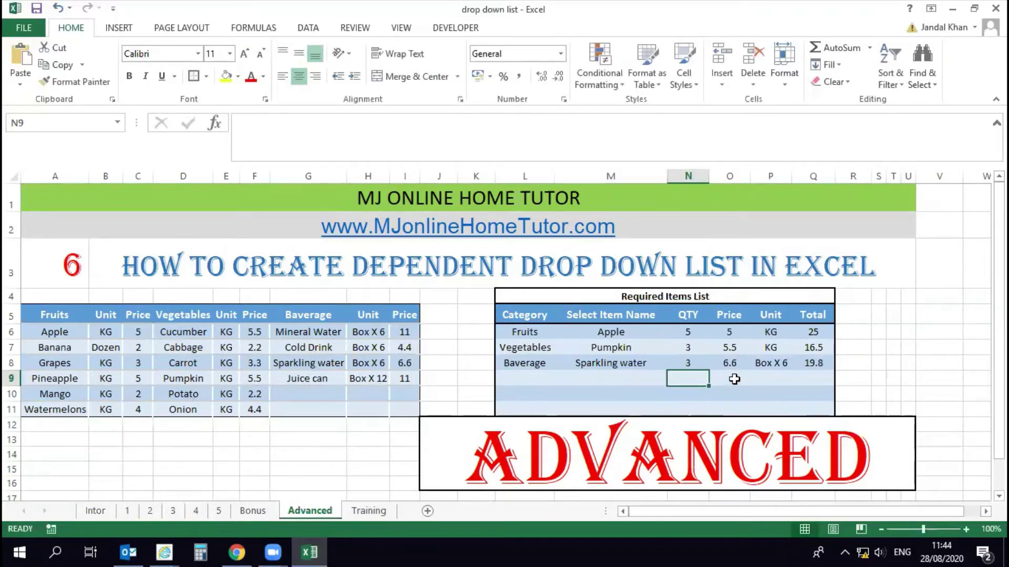
Switch to the drop down list file in Google Sheets, open sheet 5 and choose rank 2 in F6.
drag(620, 297, 592, 376)
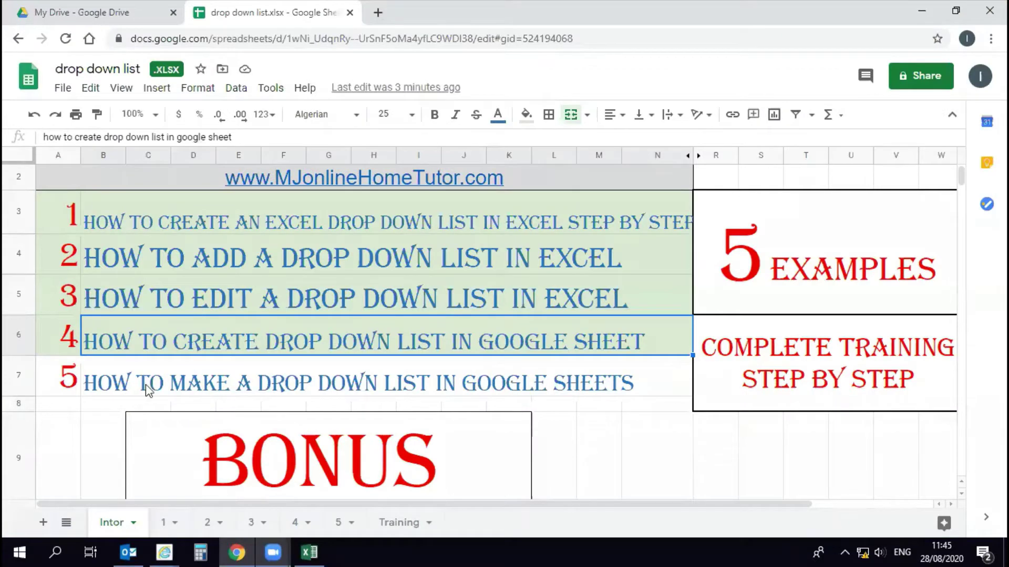
drag(57, 375, 149, 390)
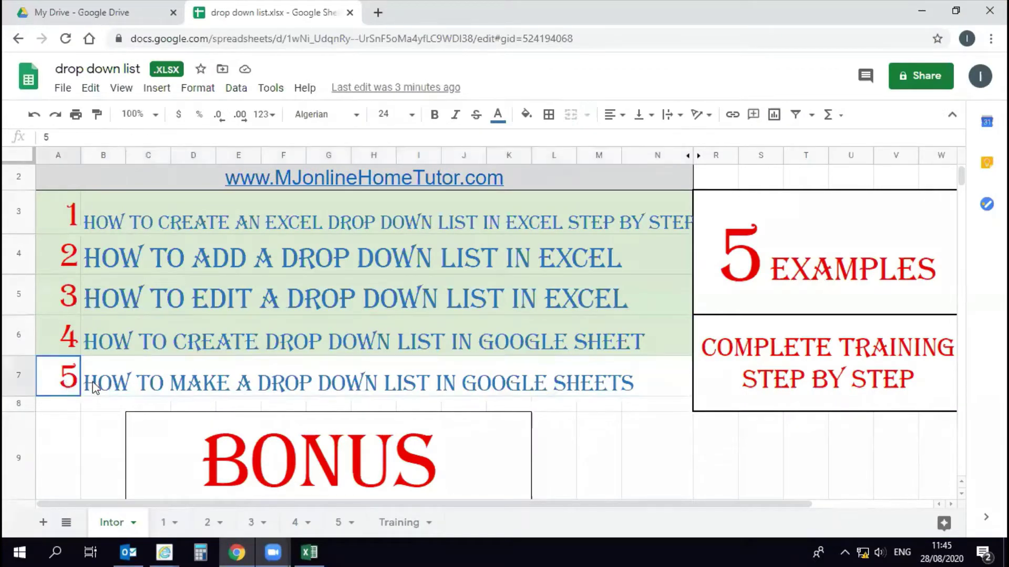
click(338, 523)
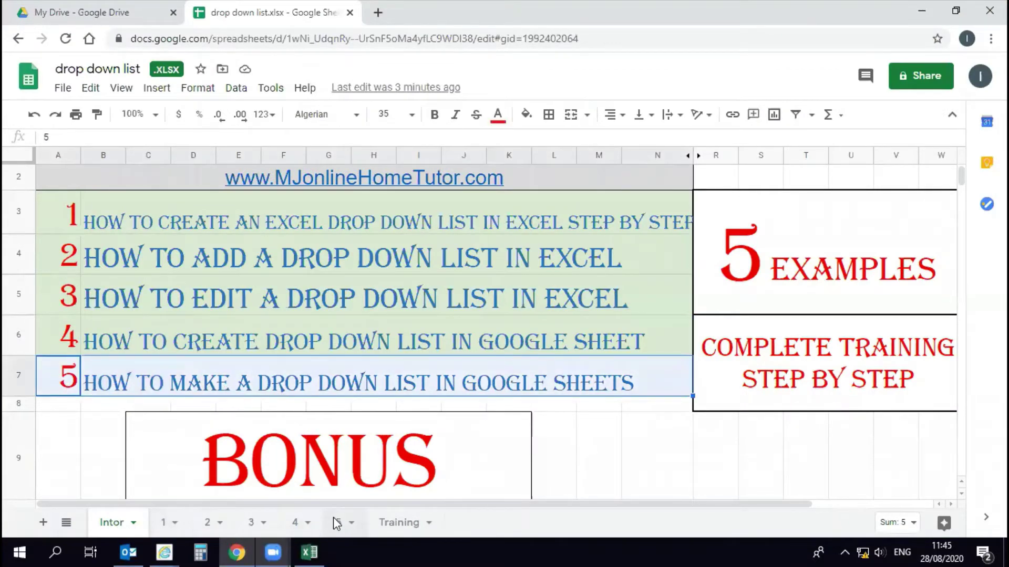
click(239, 241)
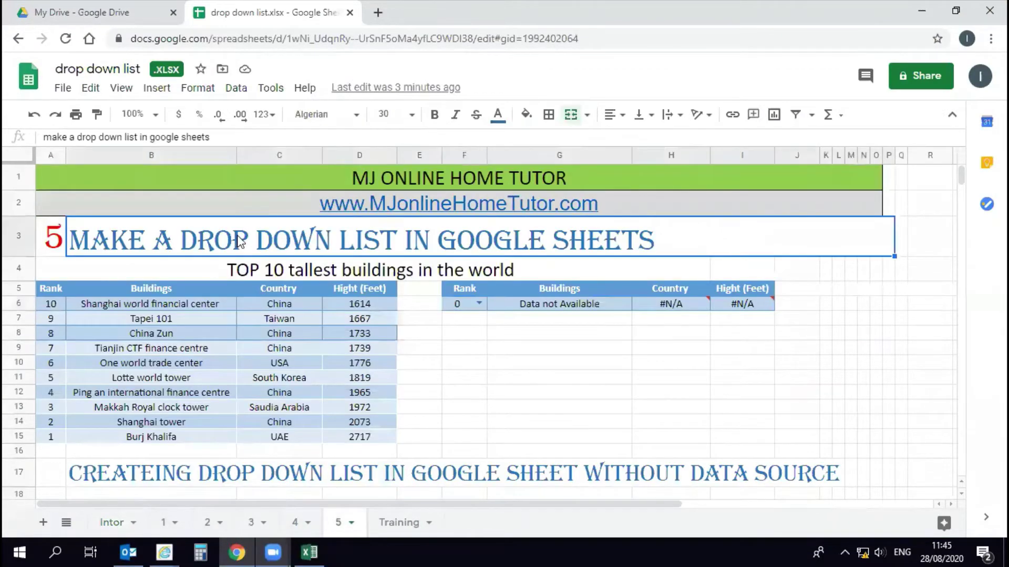
click(479, 303)
click(493, 345)
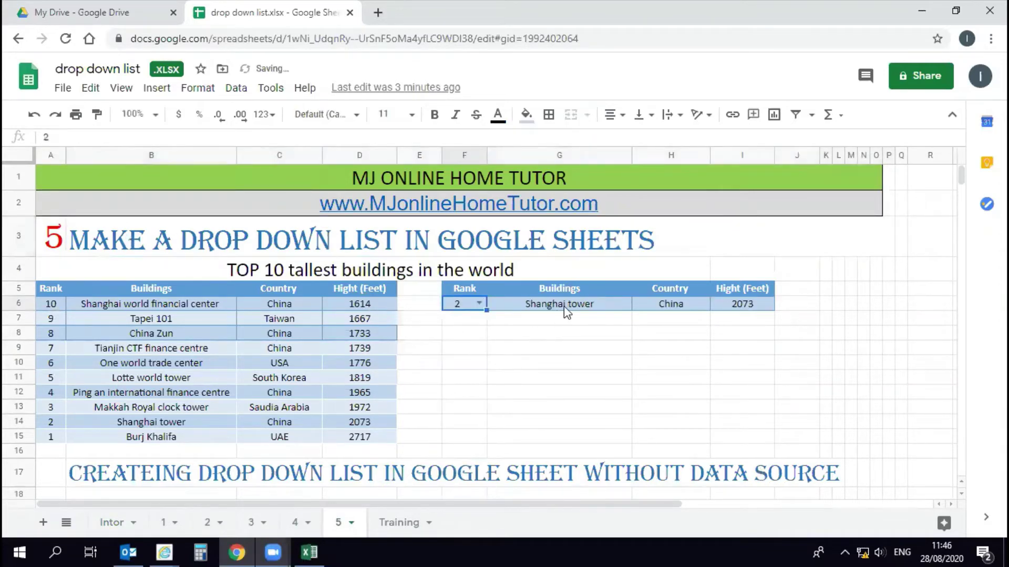
Compare the building returned for the chosen rank with the Shanghai tower row in the source table.
click(563, 306)
click(121, 421)
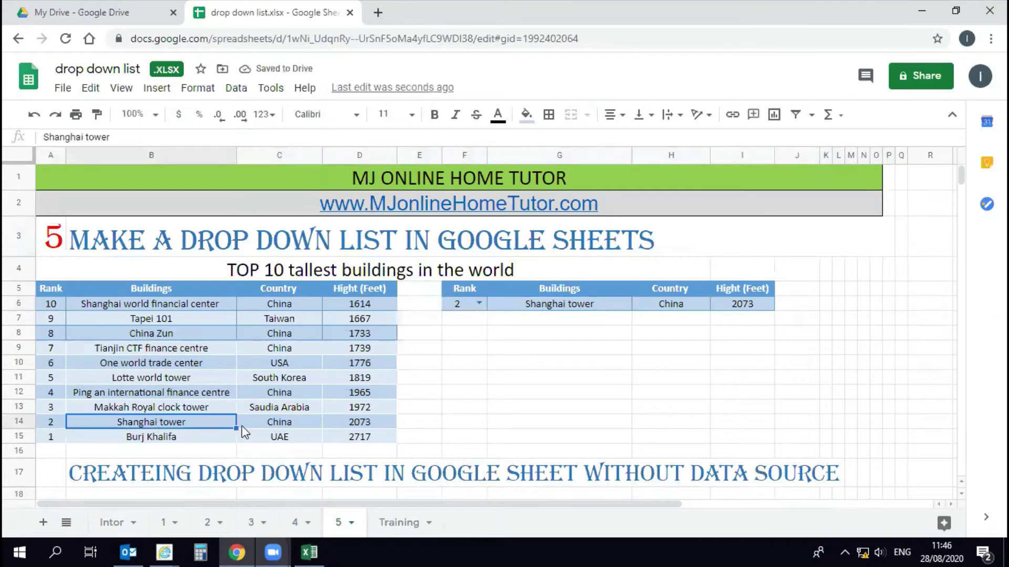
click(242, 427)
Choose rank 5 in F6 and inspect the lookup formulas in the Buildings, Country and Hight cells.
click(478, 303)
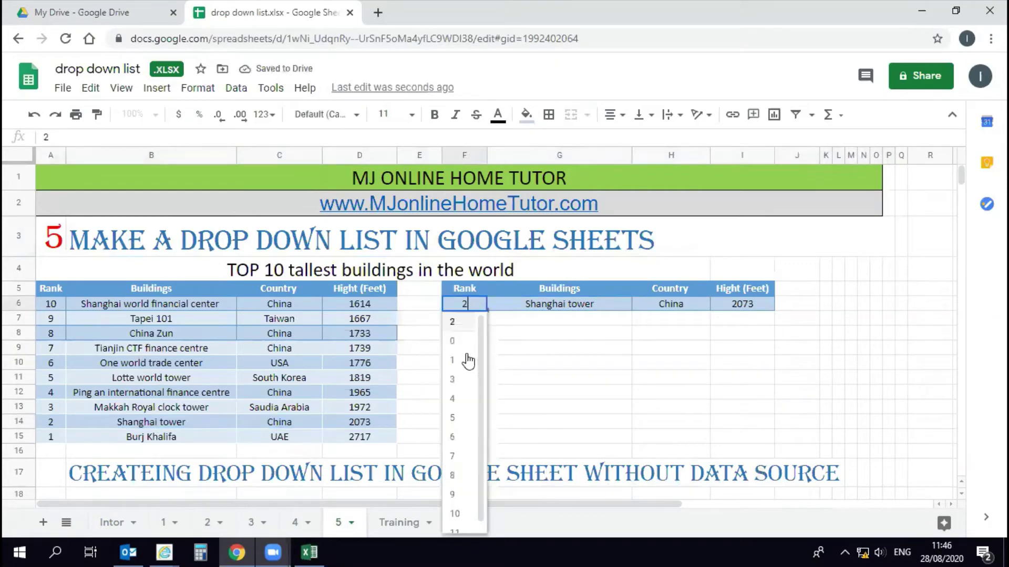
click(460, 416)
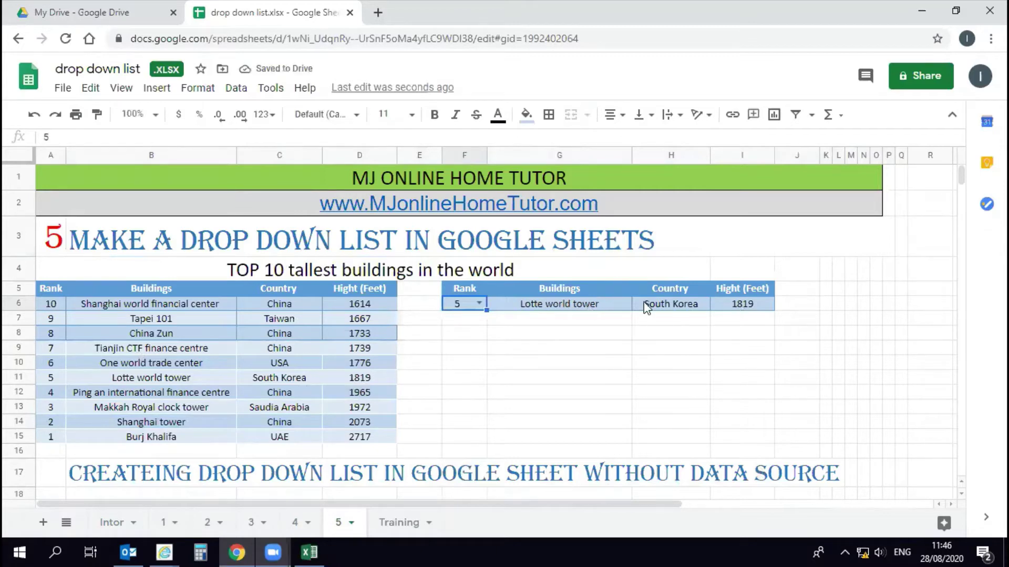
click(601, 304)
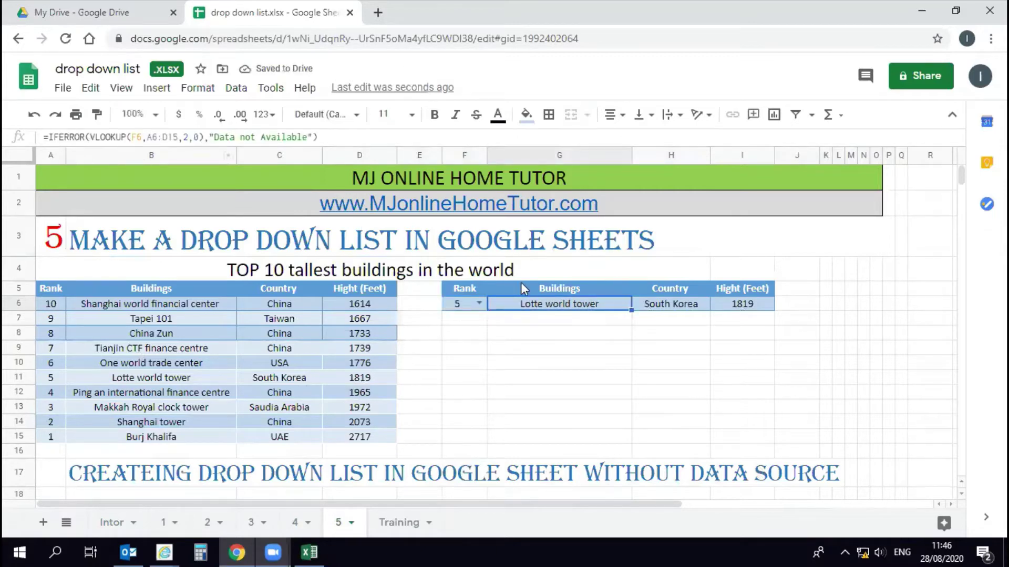
key(Right)
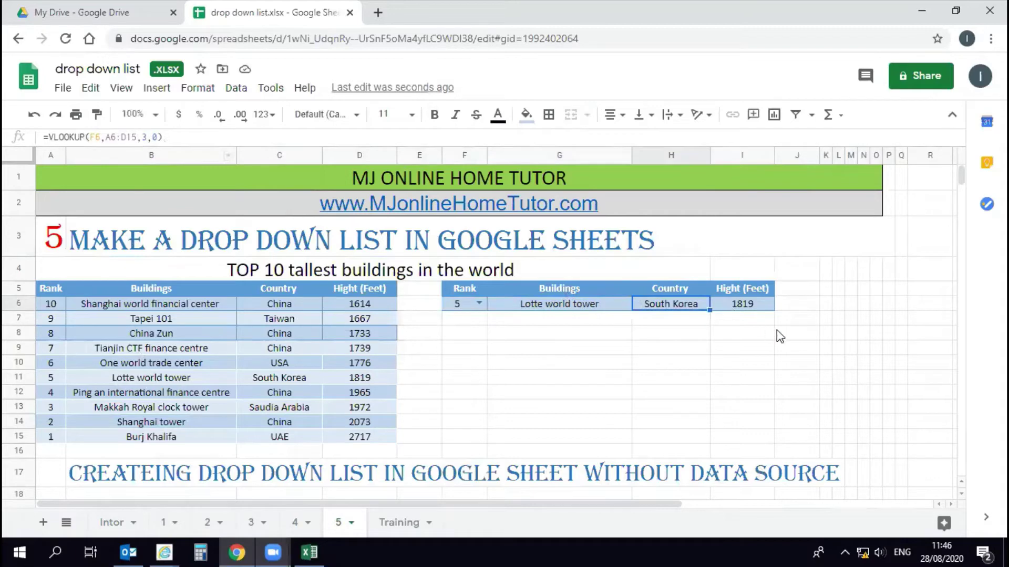
key(Right)
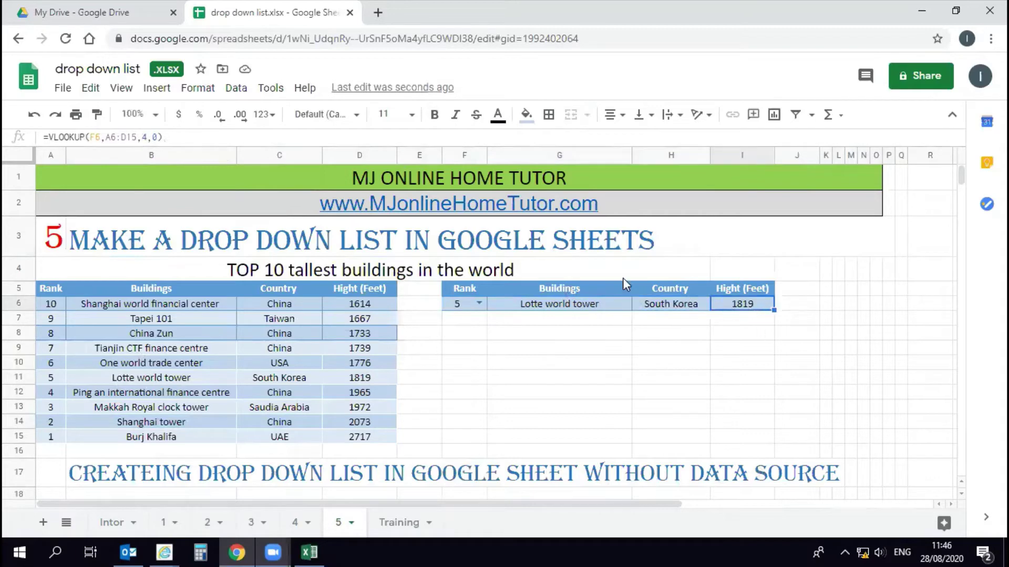
Clear the drop-down list from F6 and enter 1 as the rank.
click(455, 309)
click(432, 351)
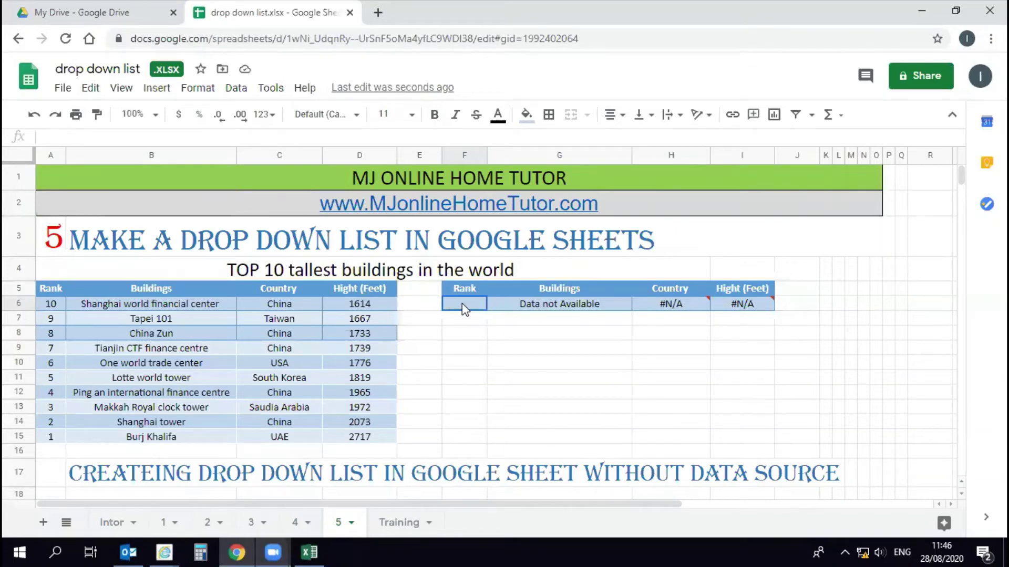
text(1)
key(Return)
key(Up)
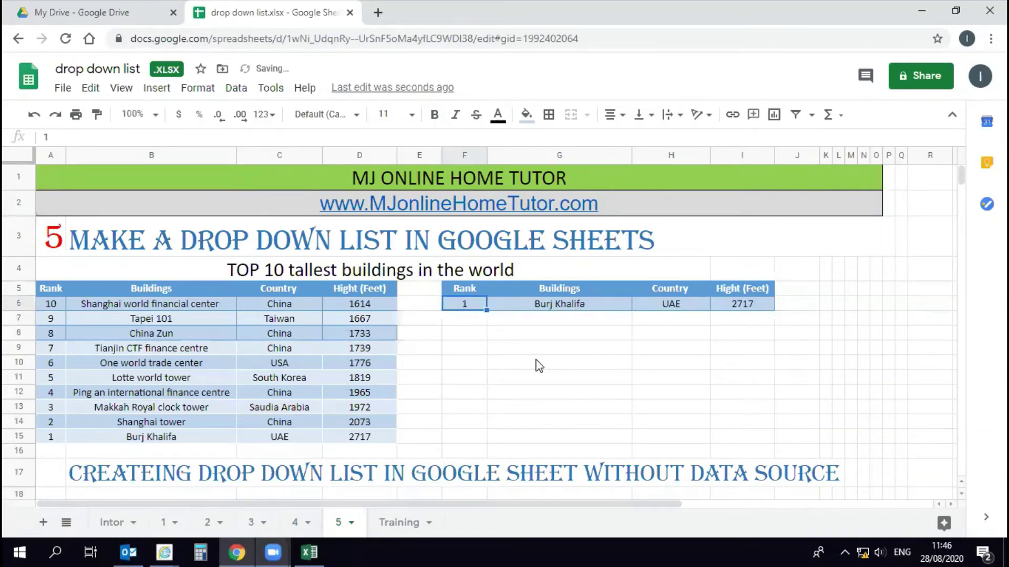
Test the rank lookup by entering 15 and then 5 in F6.
text(15)
key(Return)
key(Up)
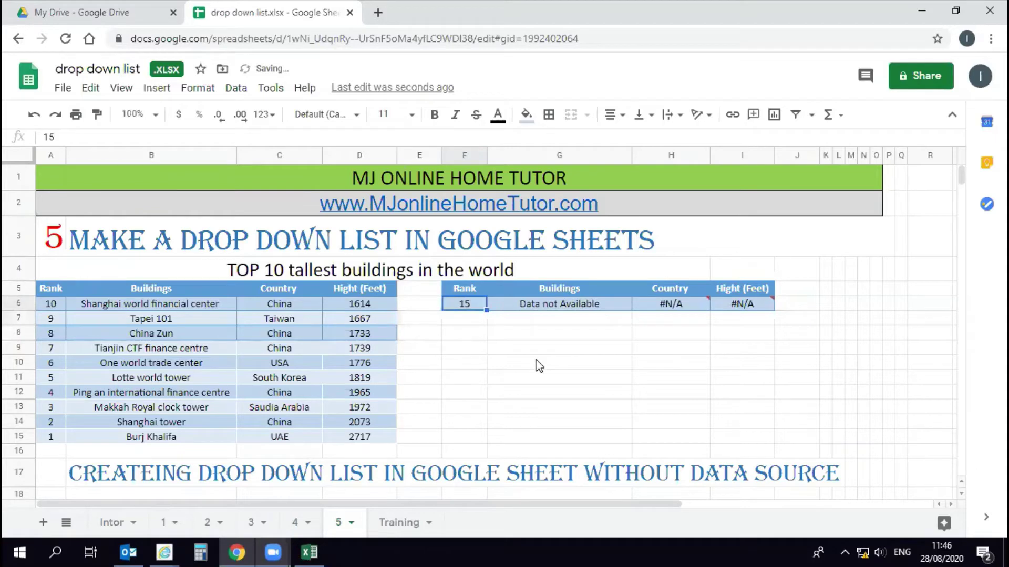
text(5)
key(Return)
key(Up)
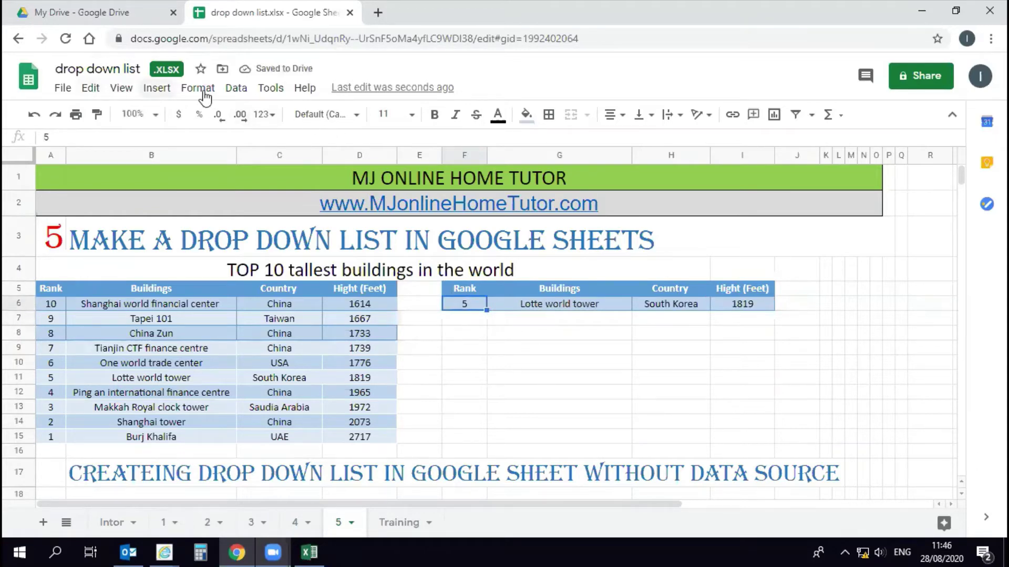
Add data validation to F6 using a list of items A,B,C,D with the dropdown shown in the cell, and save it.
click(236, 94)
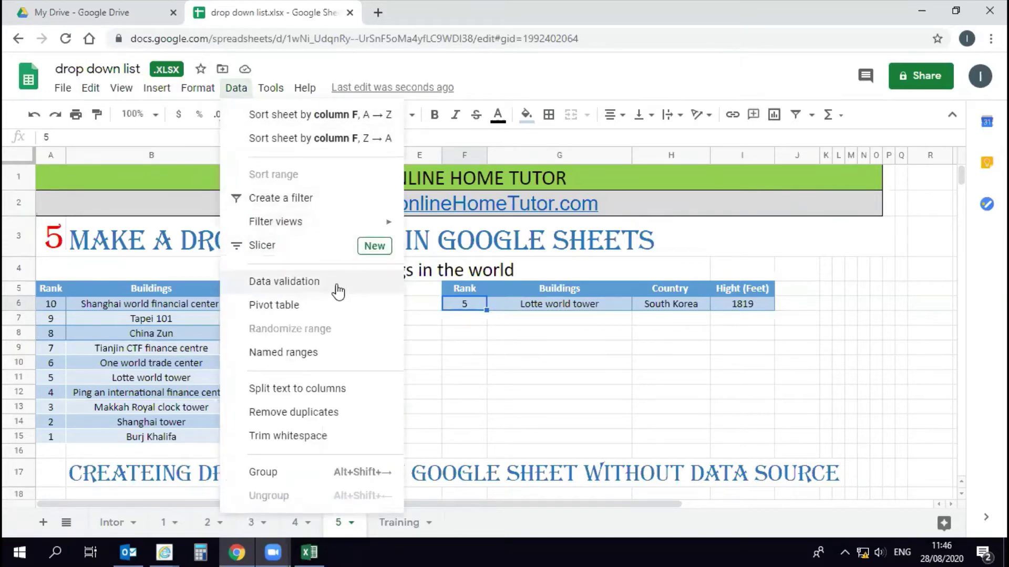
click(317, 286)
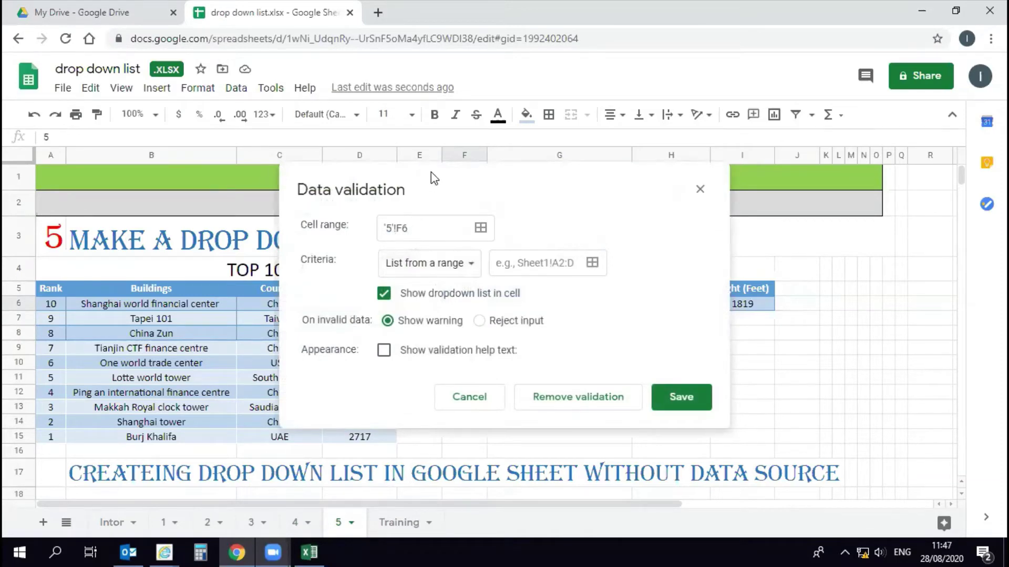
drag(430, 172, 707, 281)
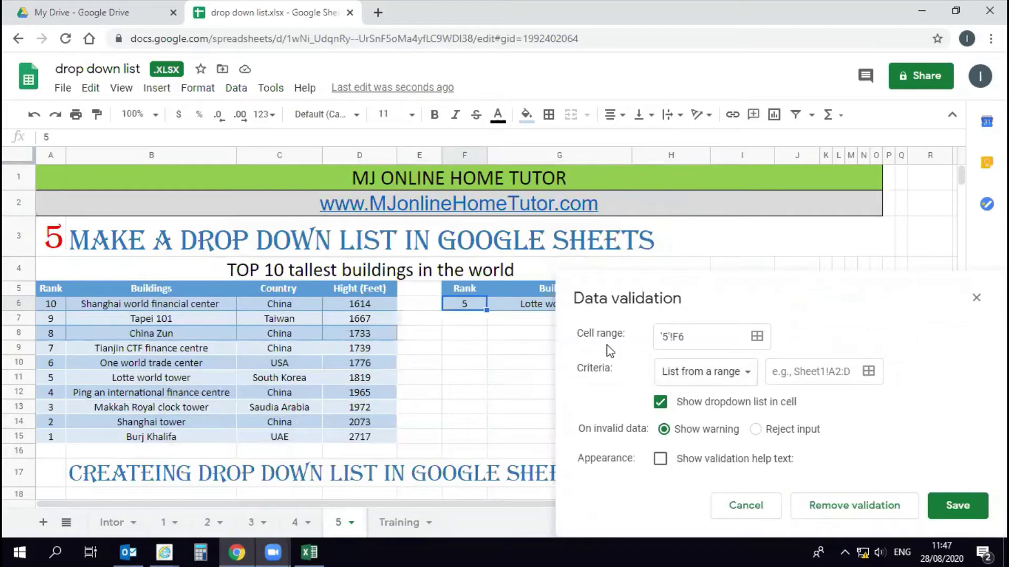
click(746, 374)
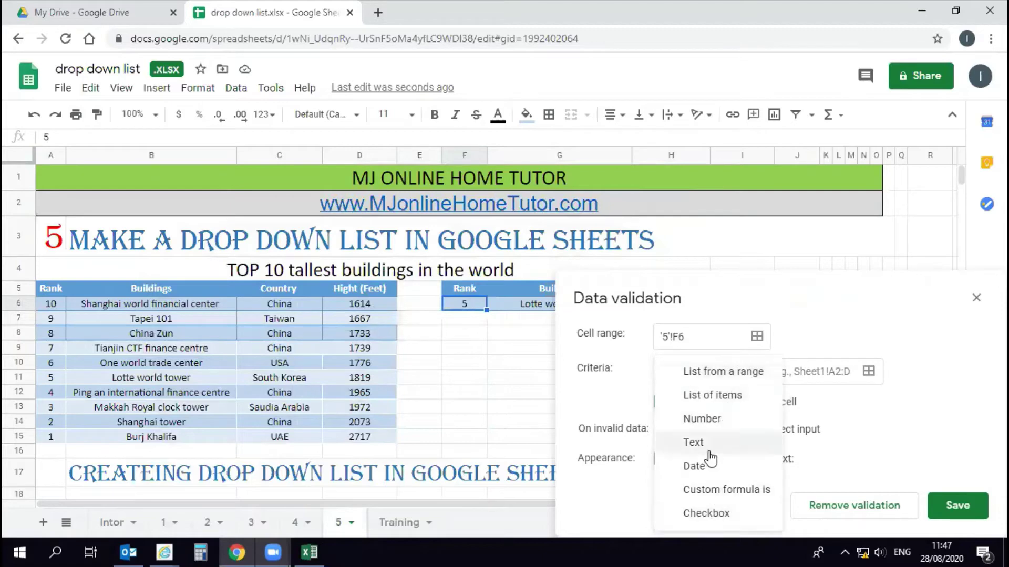
click(707, 403)
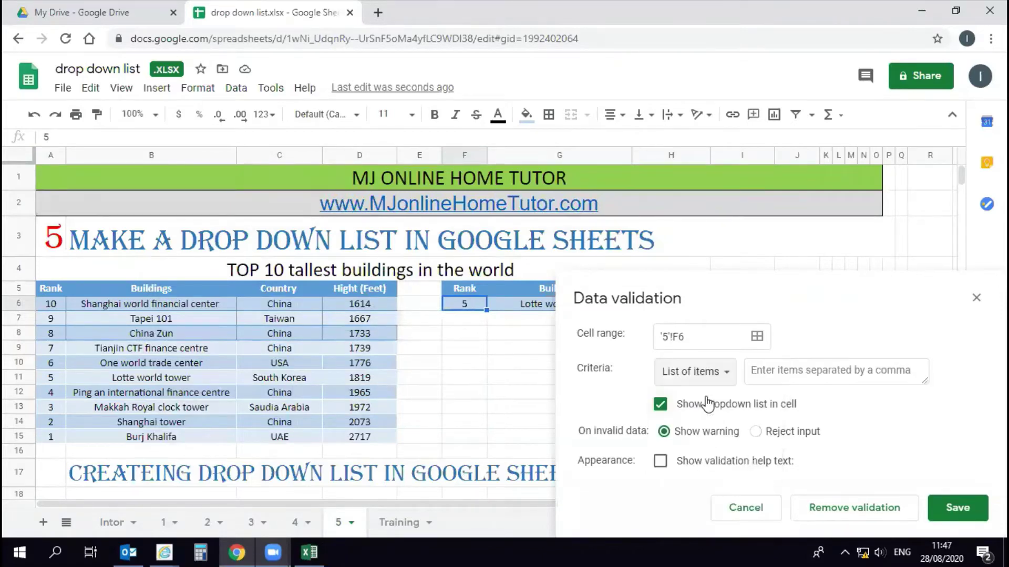
drag(759, 291, 735, 232)
click(781, 311)
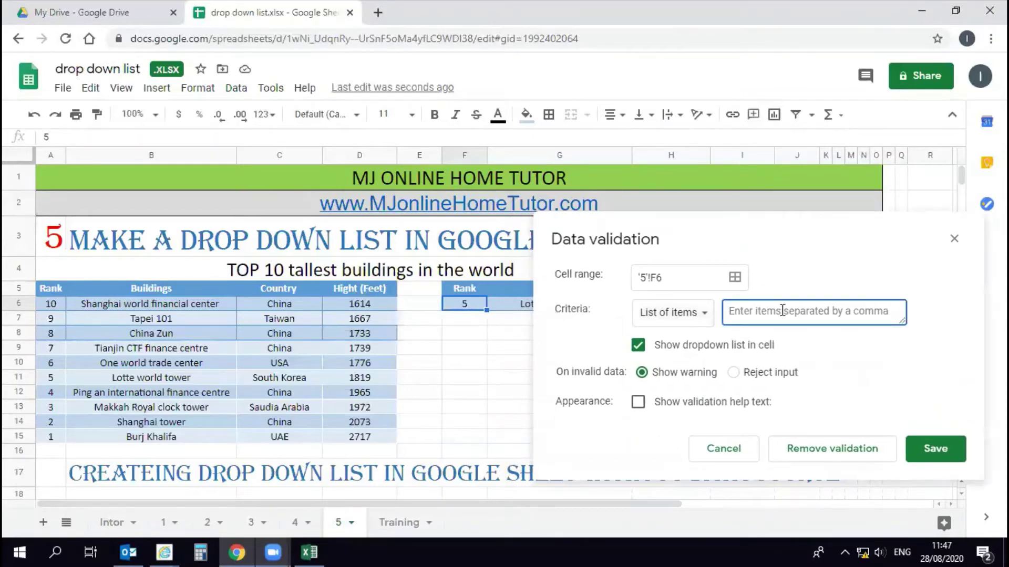
text(A.)
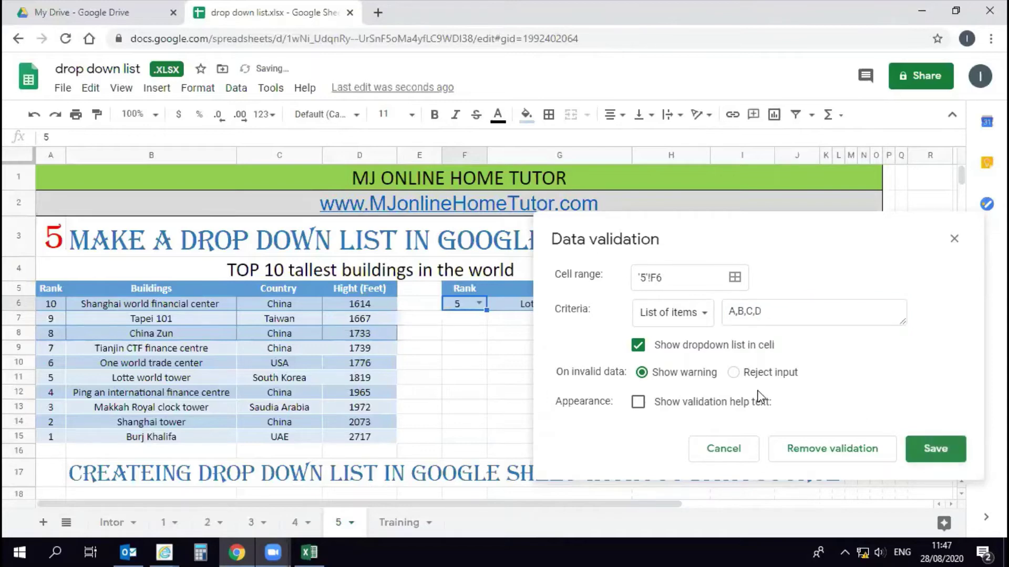
click(965, 446)
Try the lettered options in the F6 drop-down list and choose C.
double_click(482, 303)
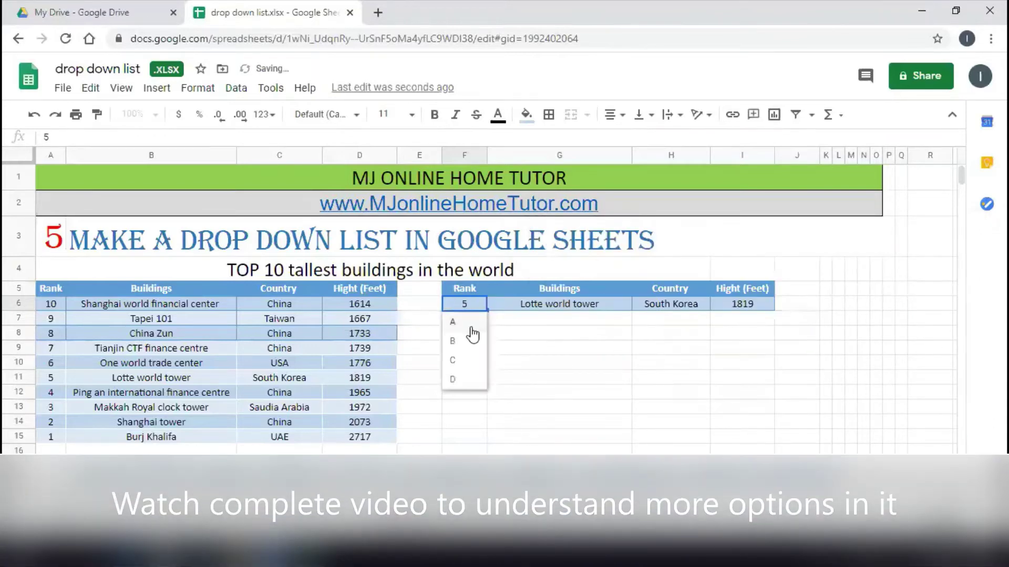
click(470, 322)
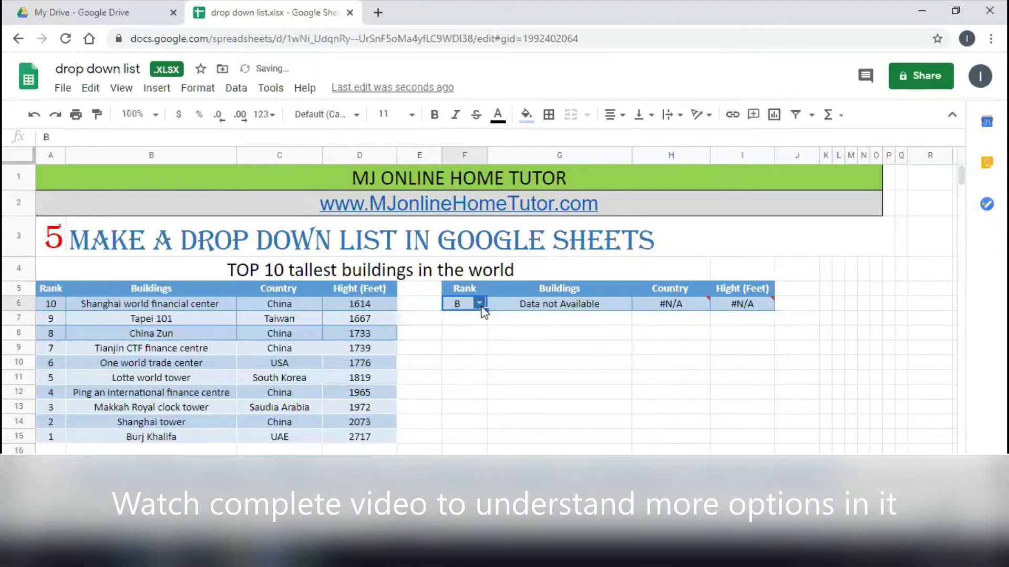
click(479, 304)
click(472, 361)
Replace the list items in the data validation of F6 with the numbers 0 to 13, separated by commas.
click(237, 88)
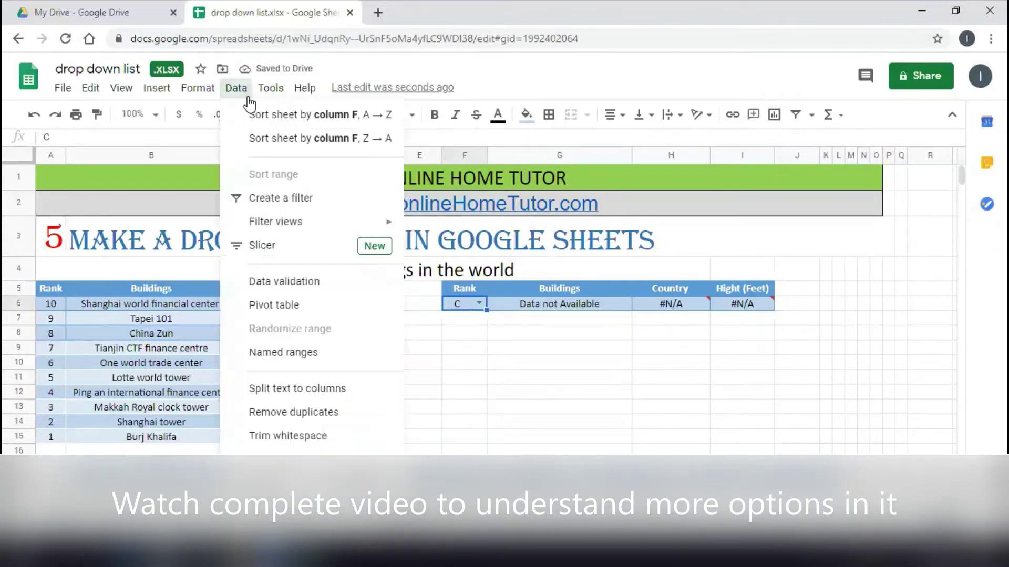
click(284, 281)
drag(527, 268, 456, 264)
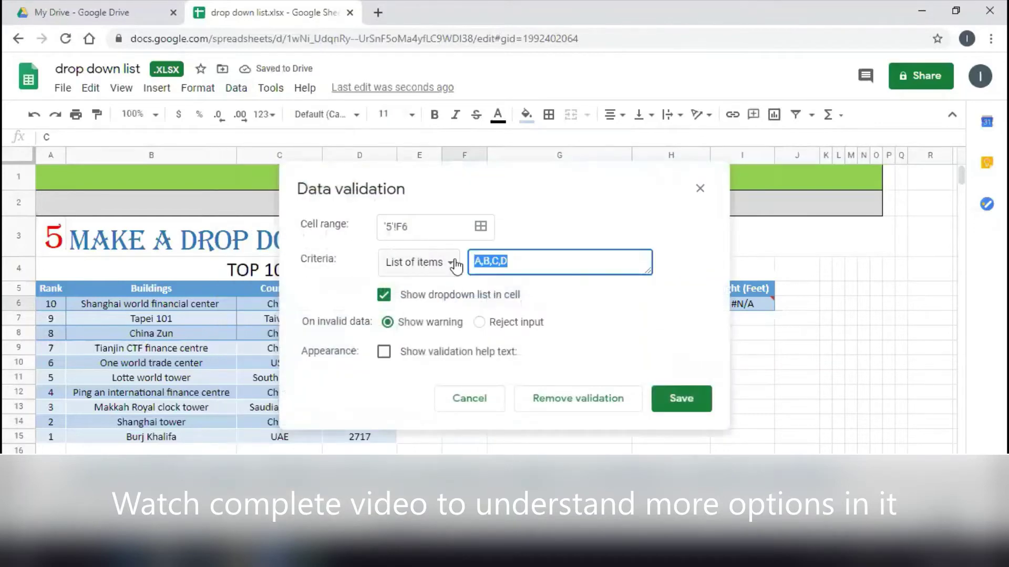
text(0,1,2)
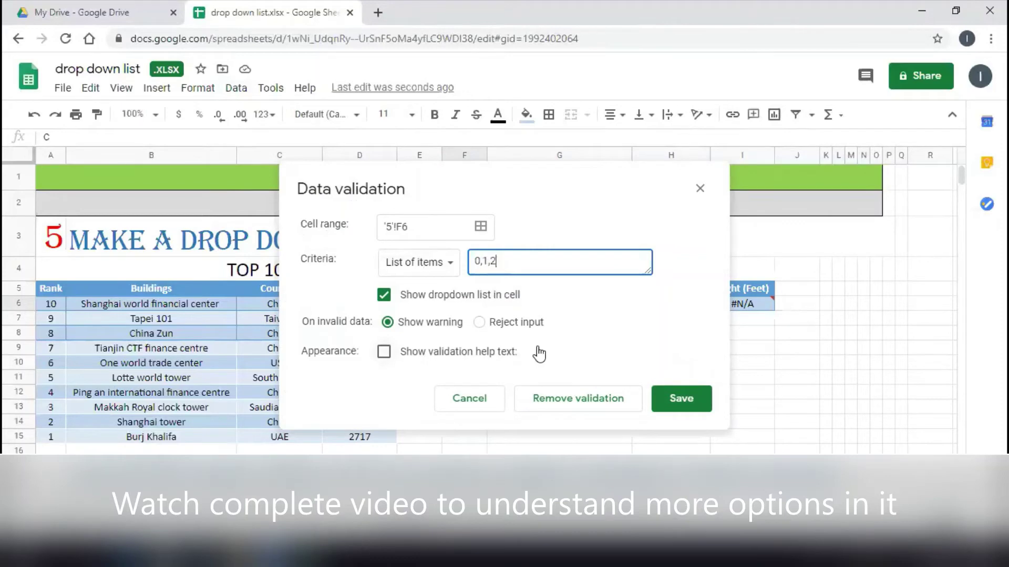
text(,3,4,5,6)
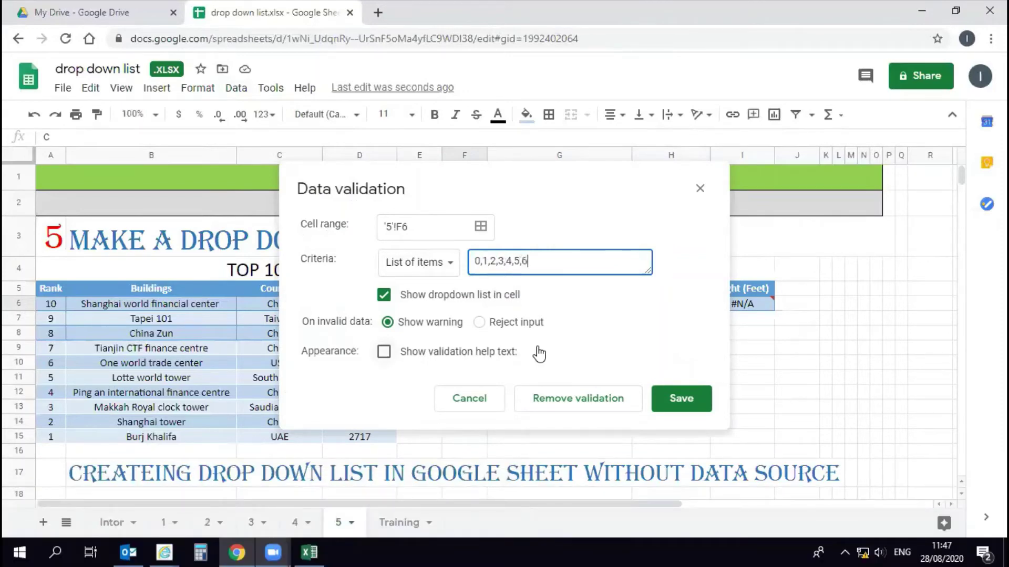
text(,7,8,9,10,11,12,13)
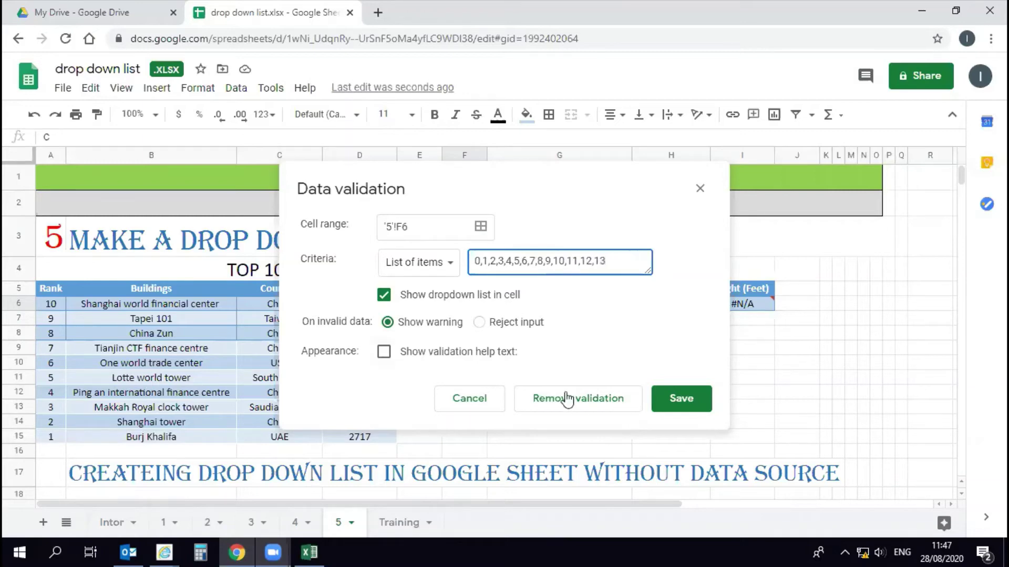
Show validation help text for F6 with the wording "Select The Rank" and save the data validation.
click(473, 357)
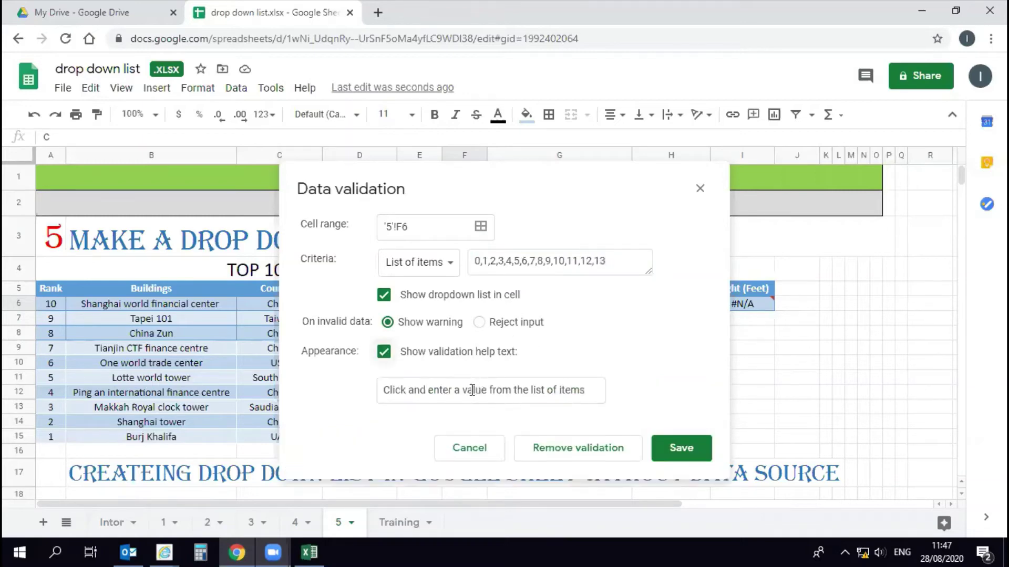
click(473, 390)
drag(457, 179, 704, 157)
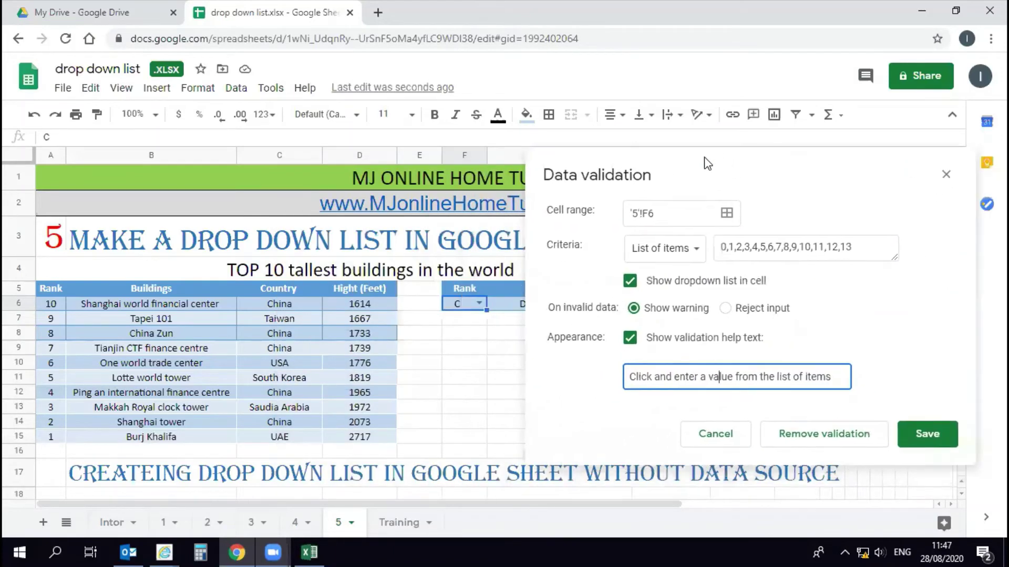
key(ctrl+a)
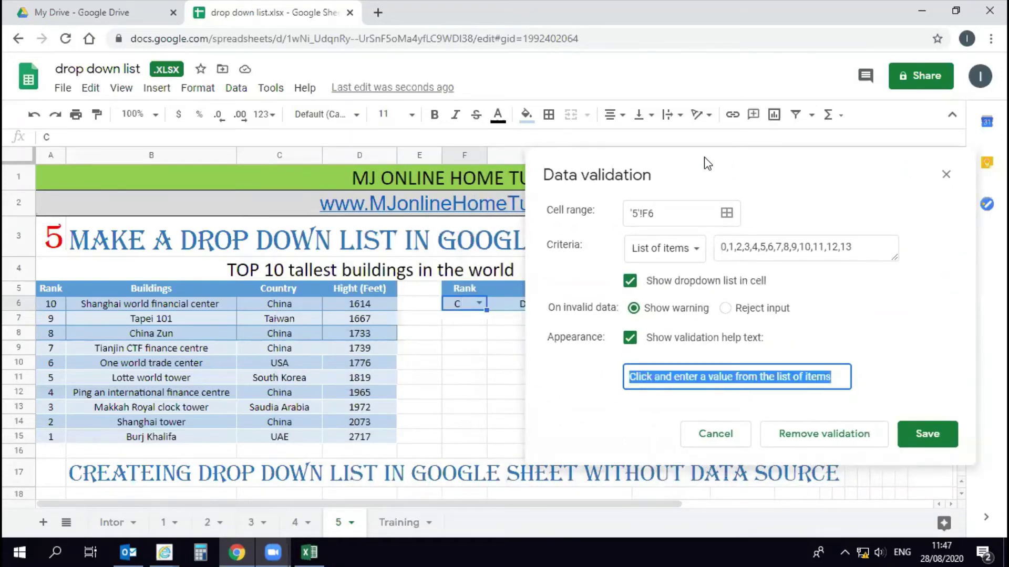
text(Se)
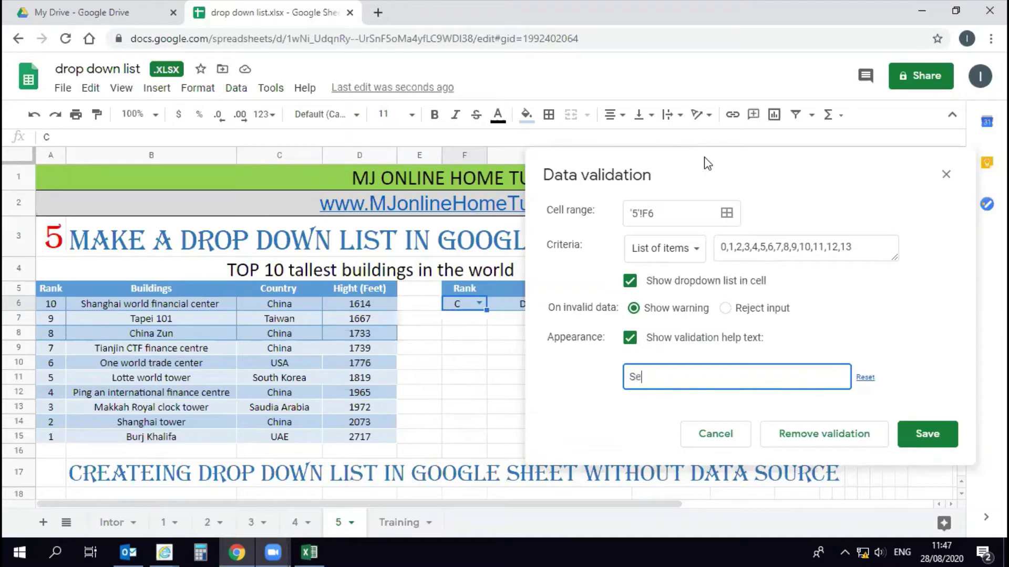
text(kect)
key(ctrl+a)
text(Sele)
click(926, 433)
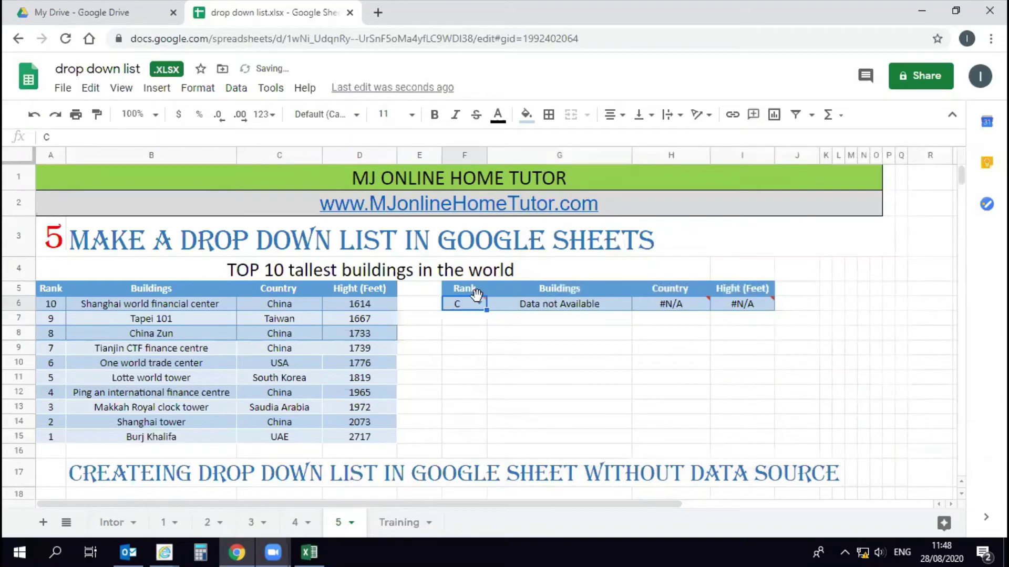
Test the numbered drop-down list in F6 by choosing rank 1 and then 0.
mouse_move(476, 309)
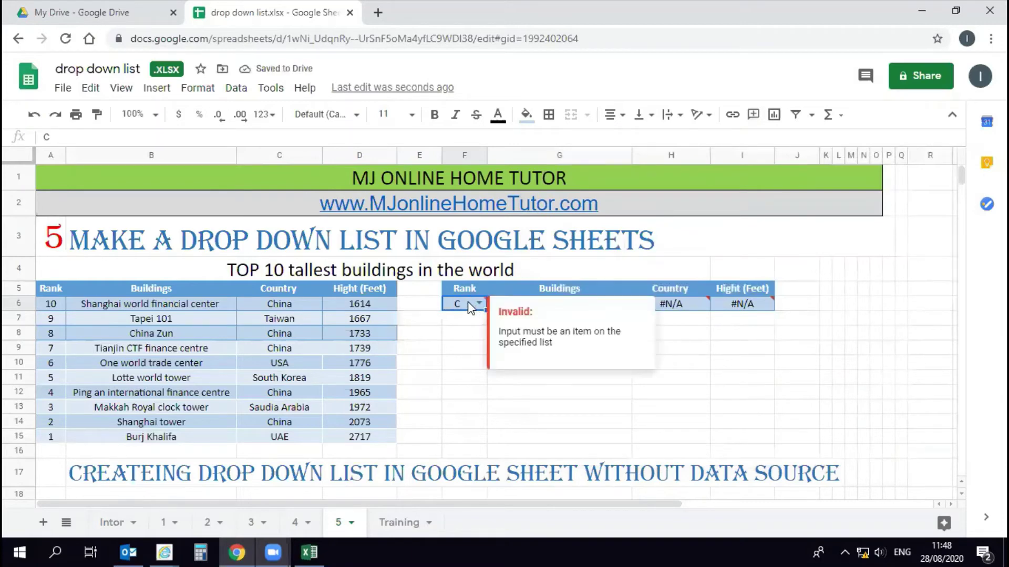
click(478, 305)
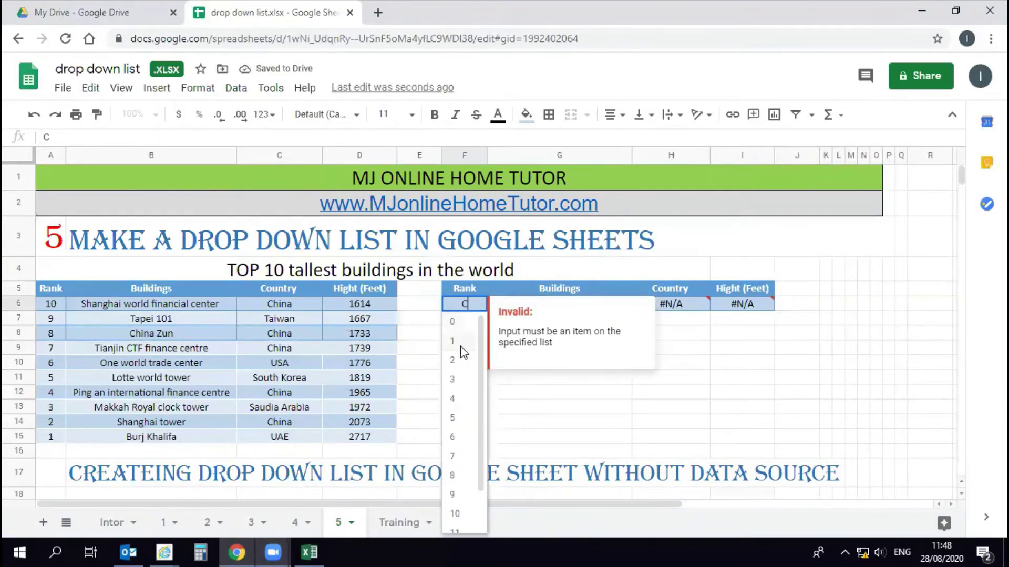
click(461, 344)
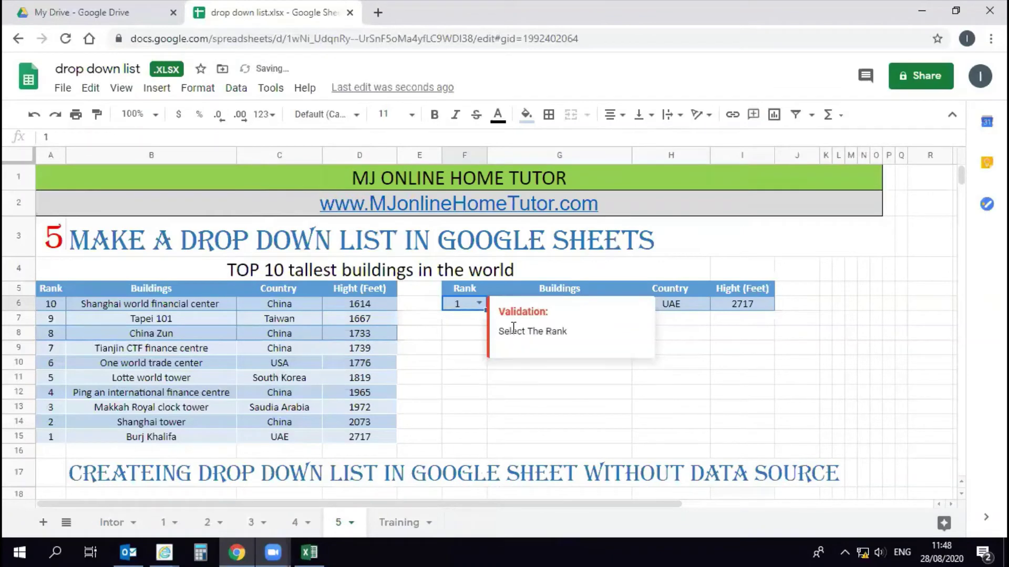
click(479, 306)
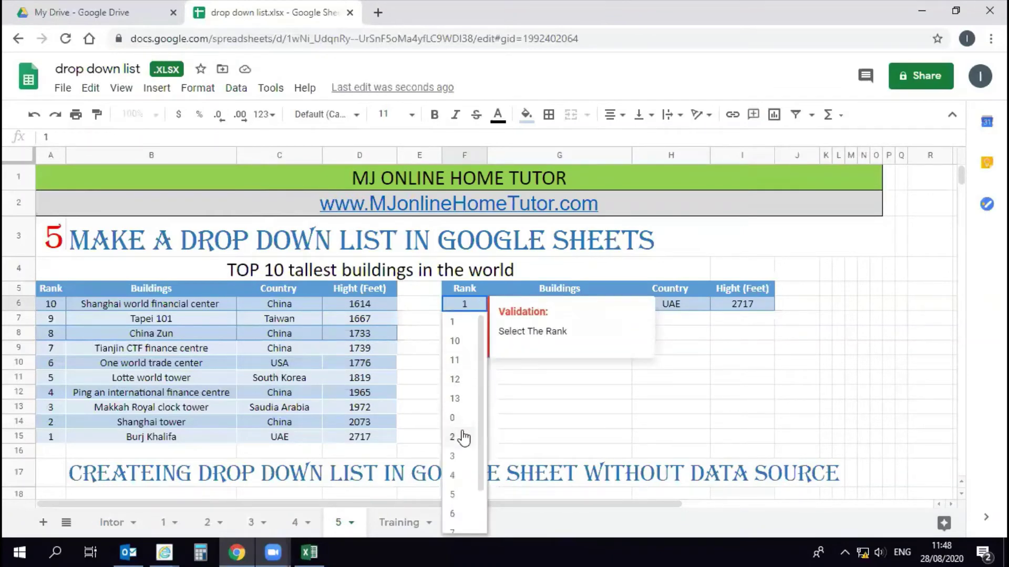
click(452, 417)
click(527, 408)
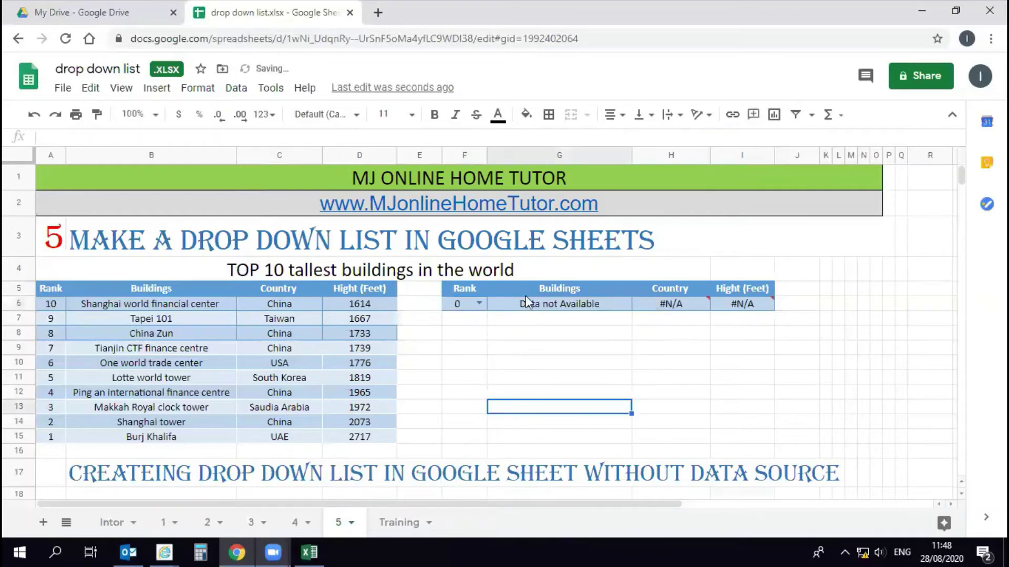
Choose rank 5 and then rank 7 from the F6 drop-down list.
click(479, 304)
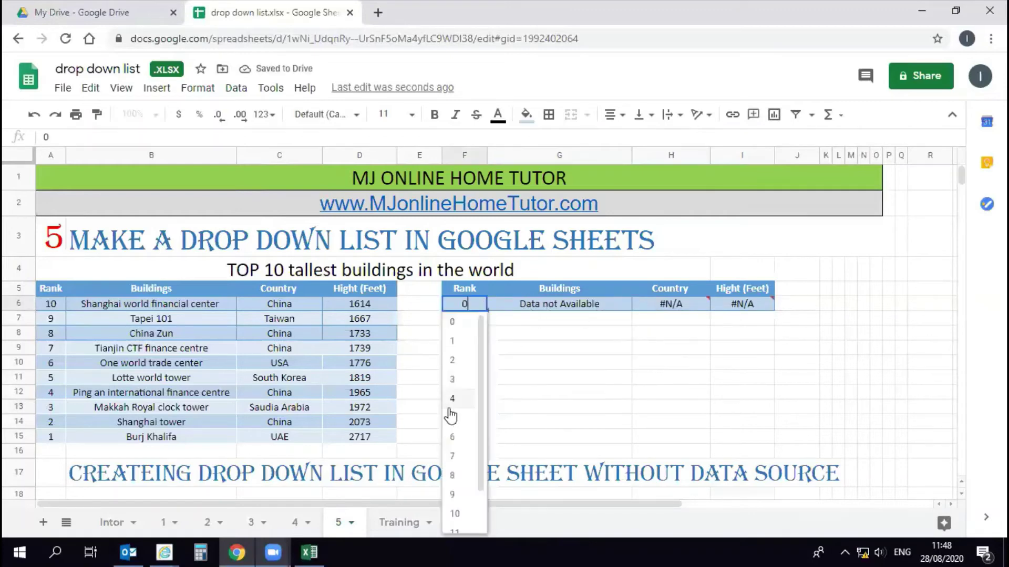
click(452, 419)
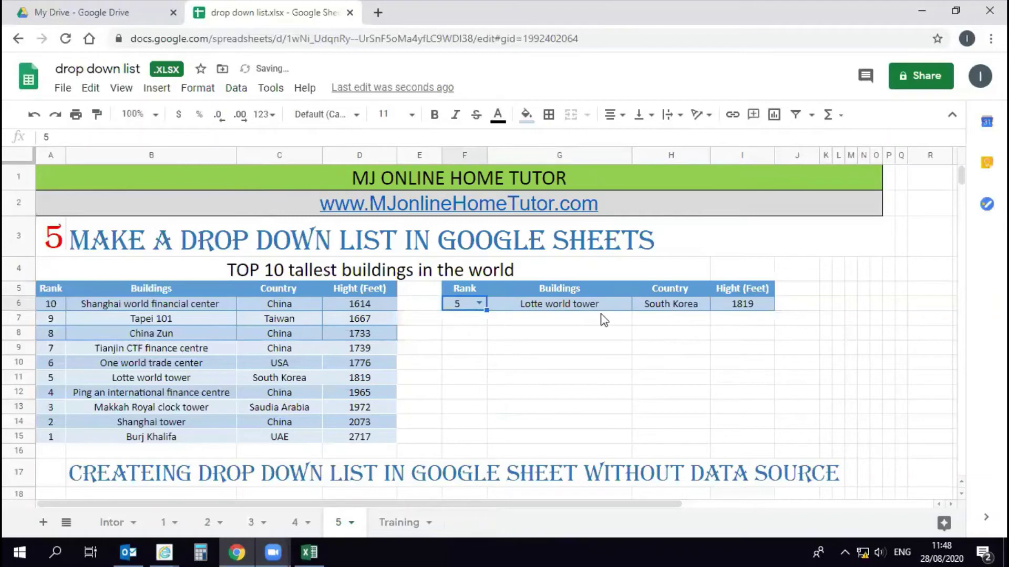
click(479, 304)
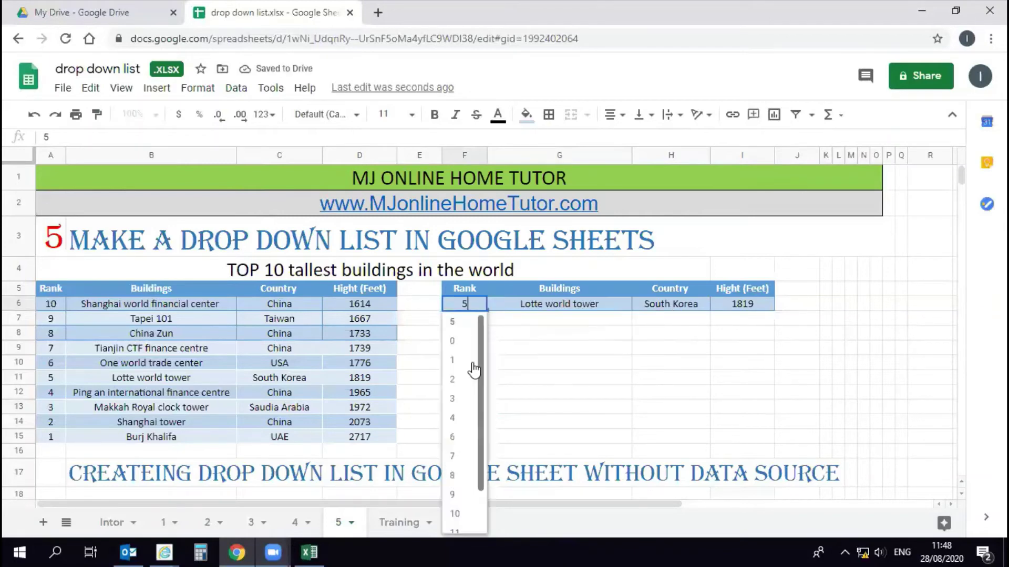
click(460, 457)
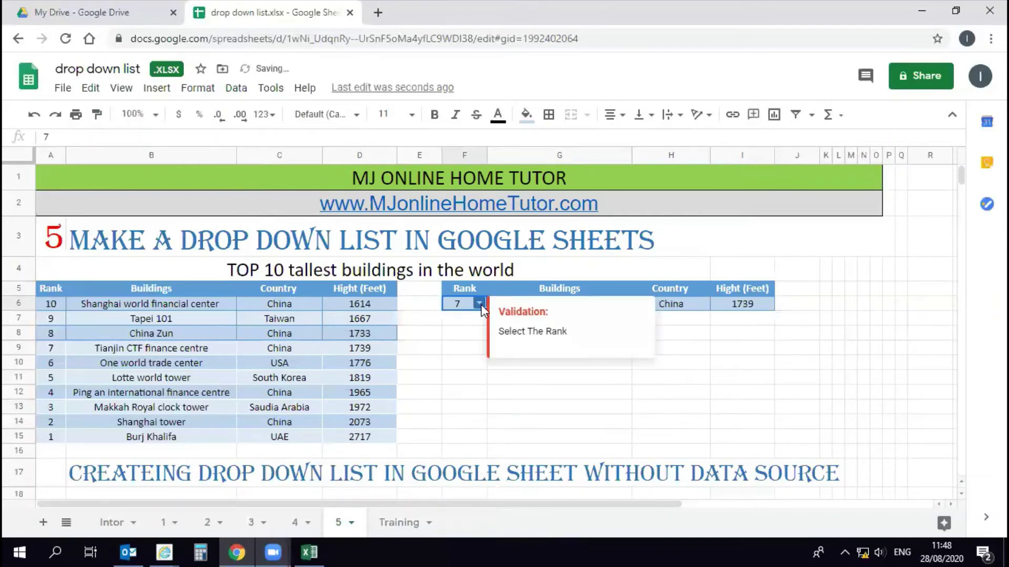
click(545, 412)
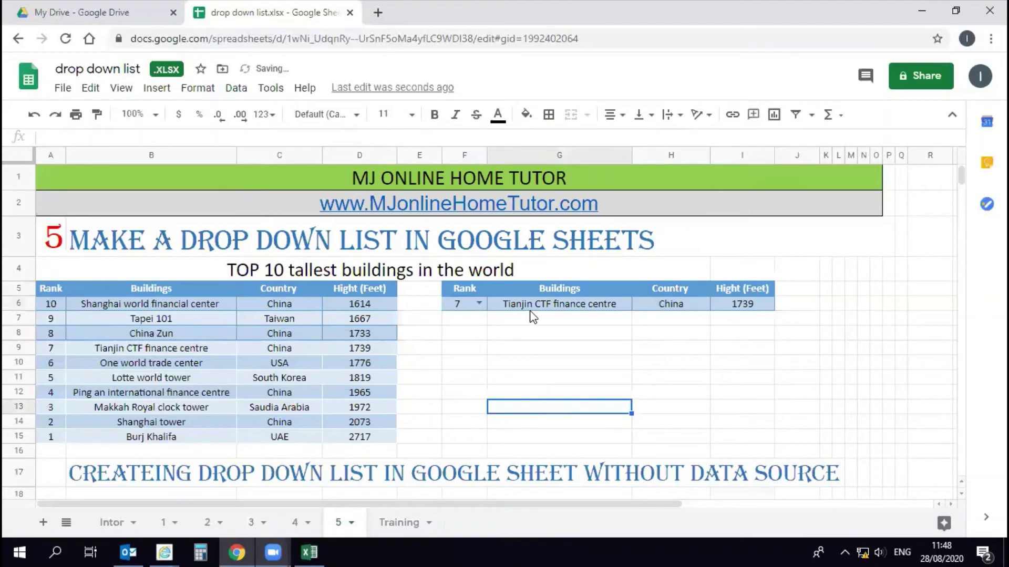
Choose rank 13 in F6, then inspect the lookup formulas in G6, H6 and I6 and the options in the F6 list.
click(478, 303)
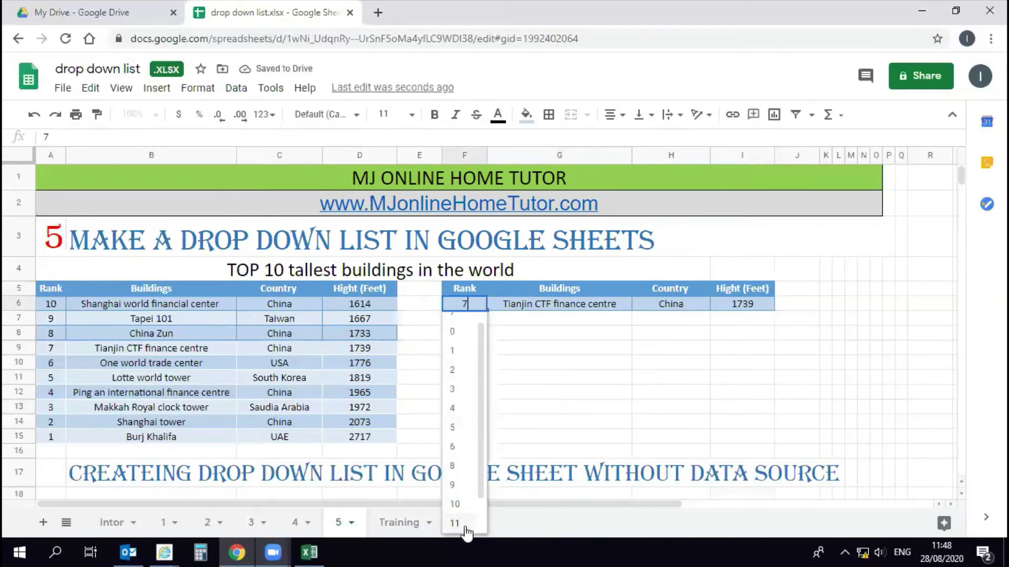
scroll(455, 490, down, 1)
click(457, 524)
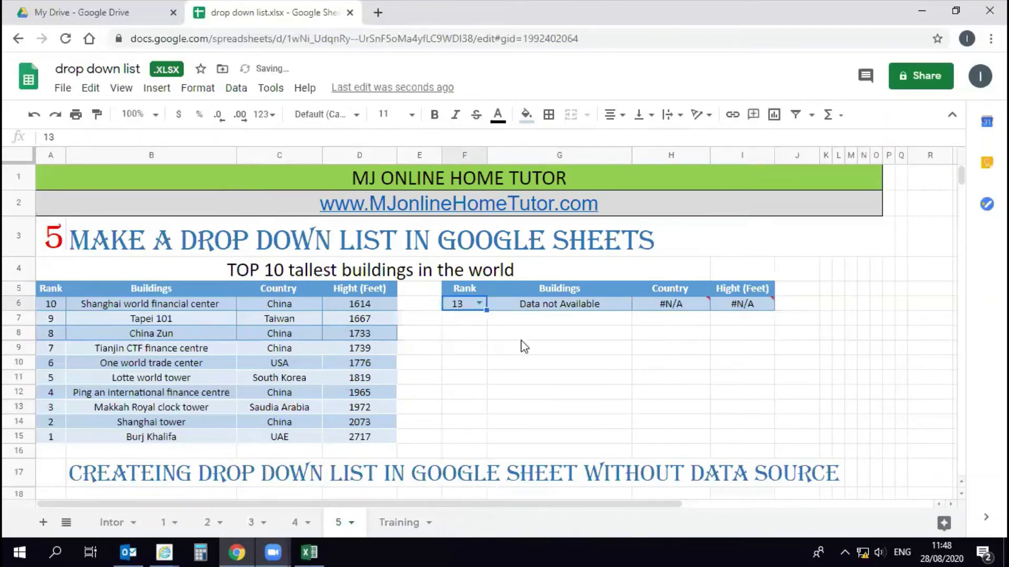
click(525, 335)
click(524, 307)
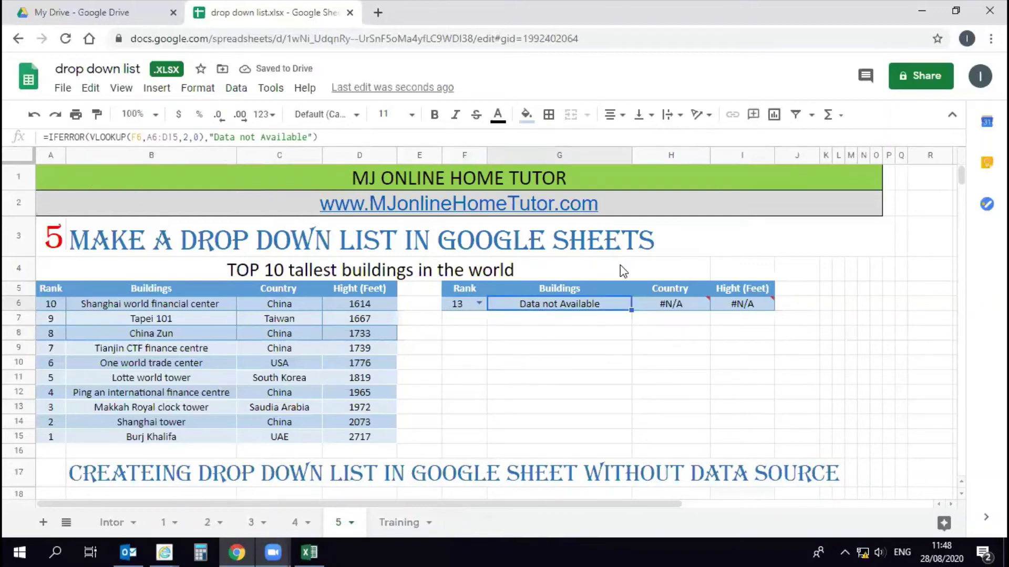
click(669, 306)
click(724, 307)
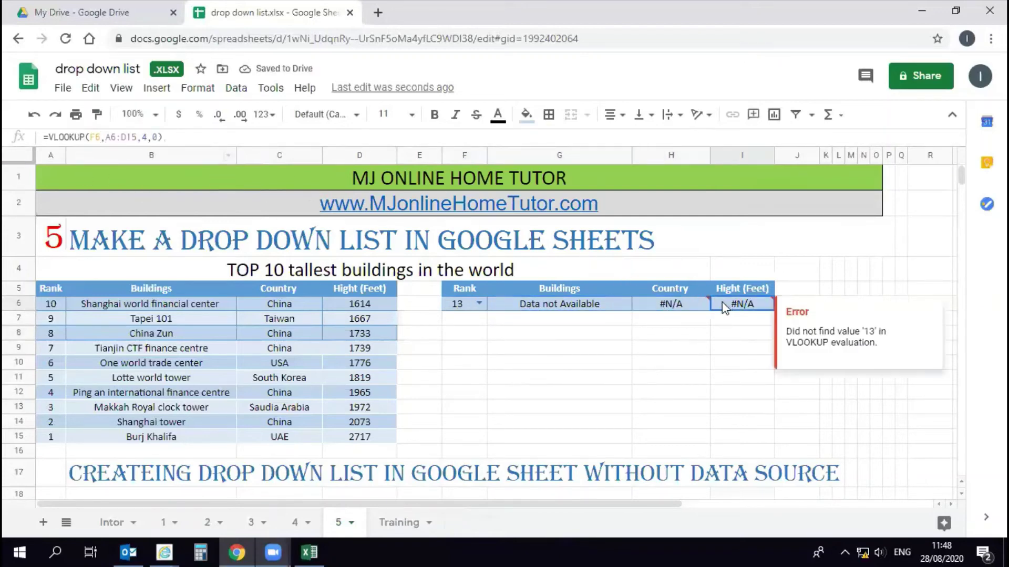
click(479, 303)
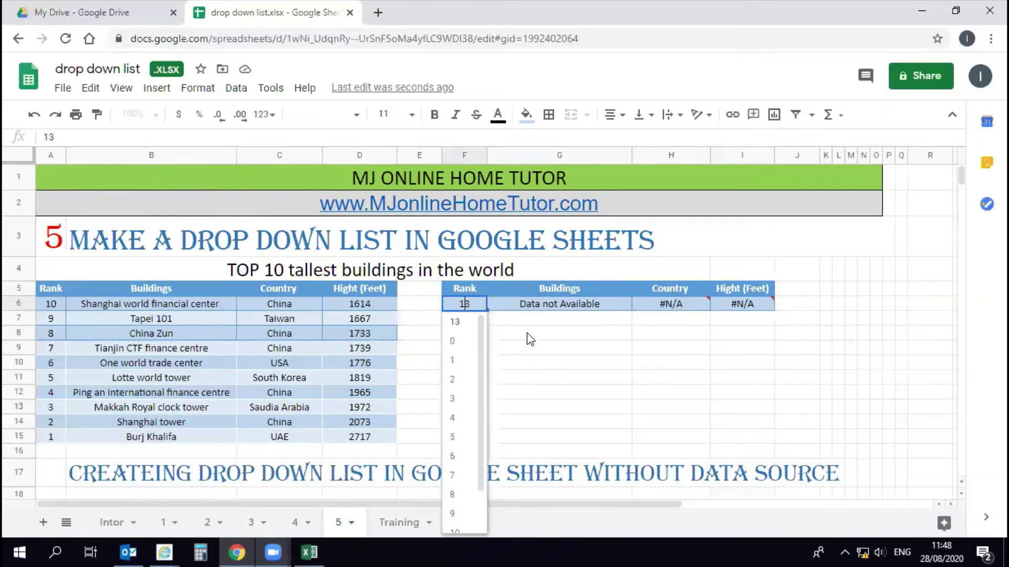
click(527, 334)
click(479, 303)
click(537, 331)
Remove 0, 11, 12 and 13 from the data validation items of F6, keeping 1 to 10, and save it.
click(465, 307)
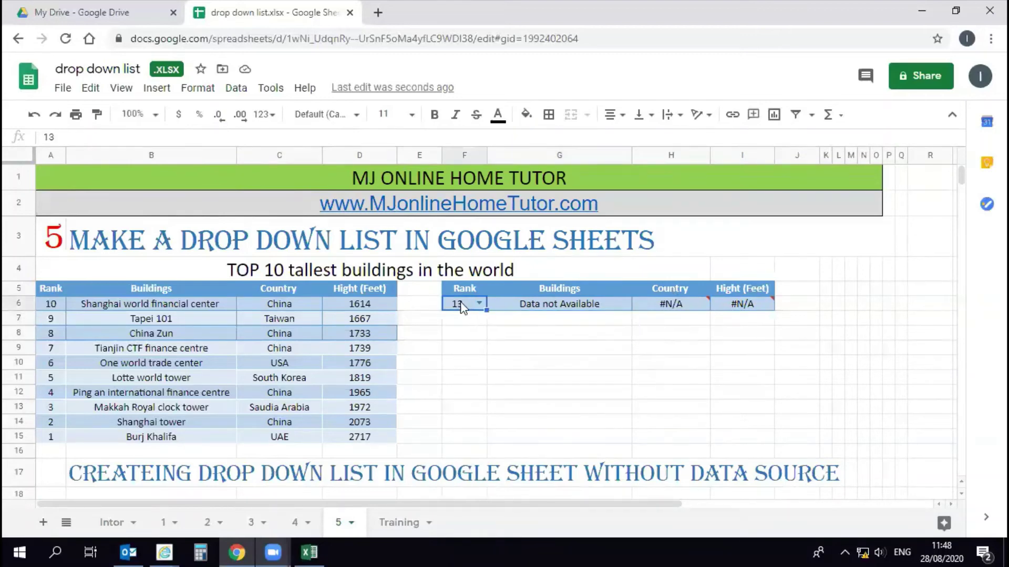
click(236, 88)
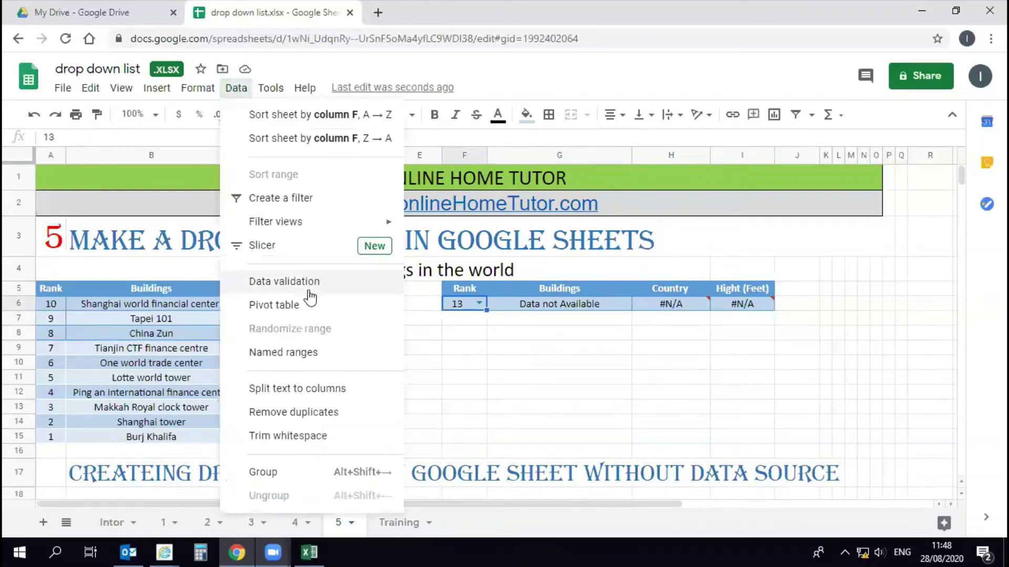
click(277, 275)
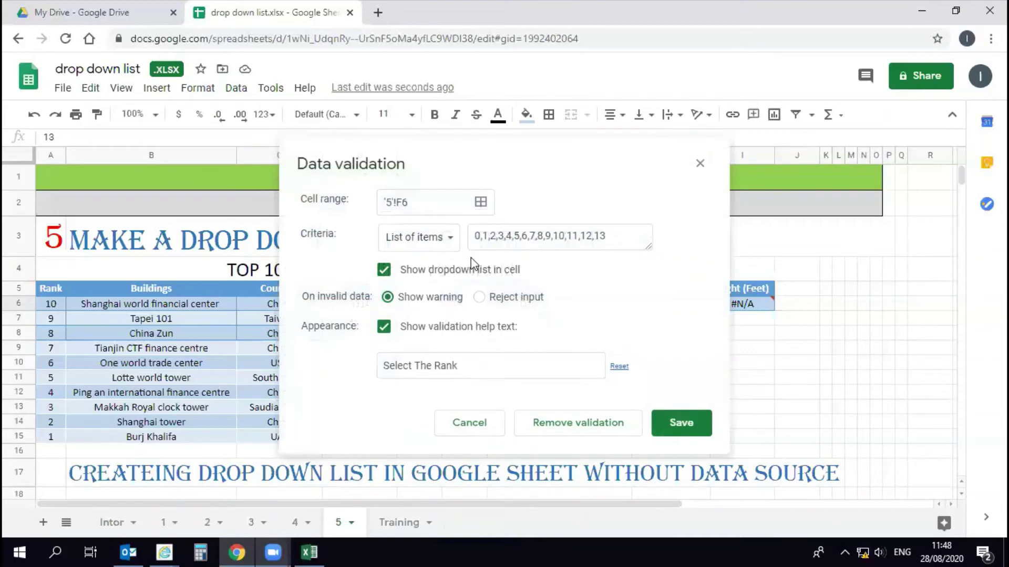
drag(481, 234, 415, 238)
key(Delete)
key(Delete)
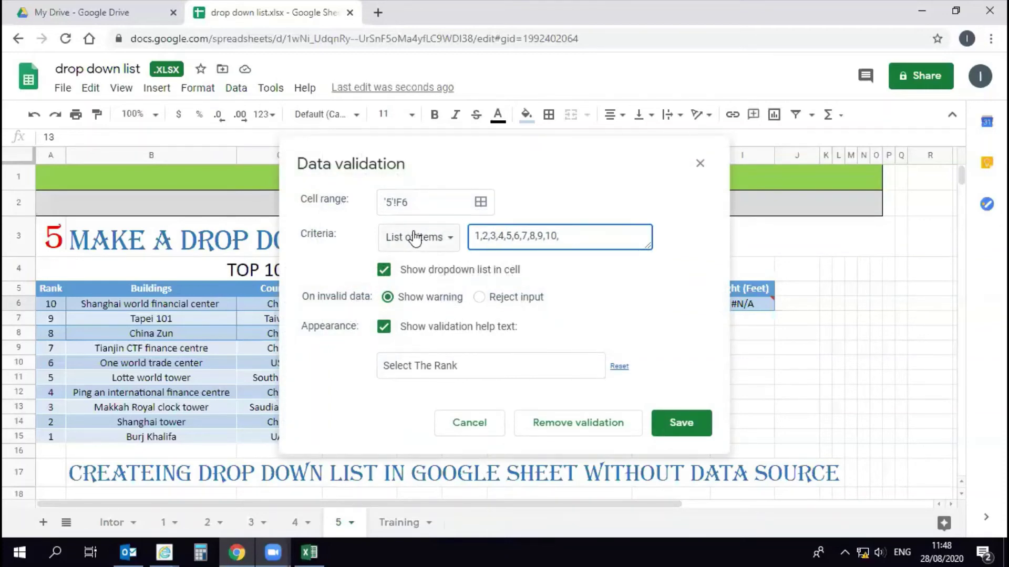
click(674, 428)
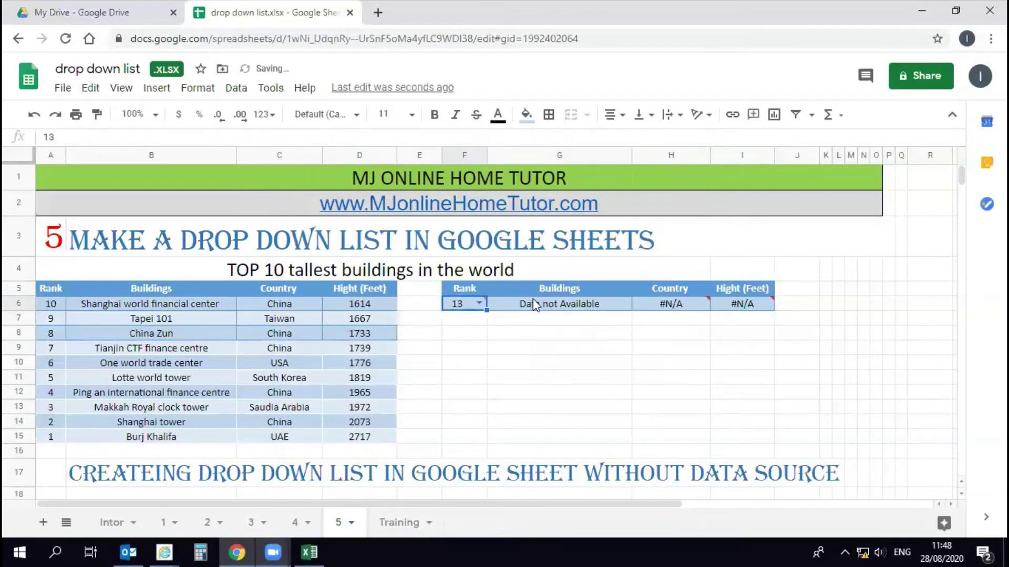
Test the shortened F6 drop-down list by choosing rank 3 and then rank 1.
click(477, 304)
click(484, 351)
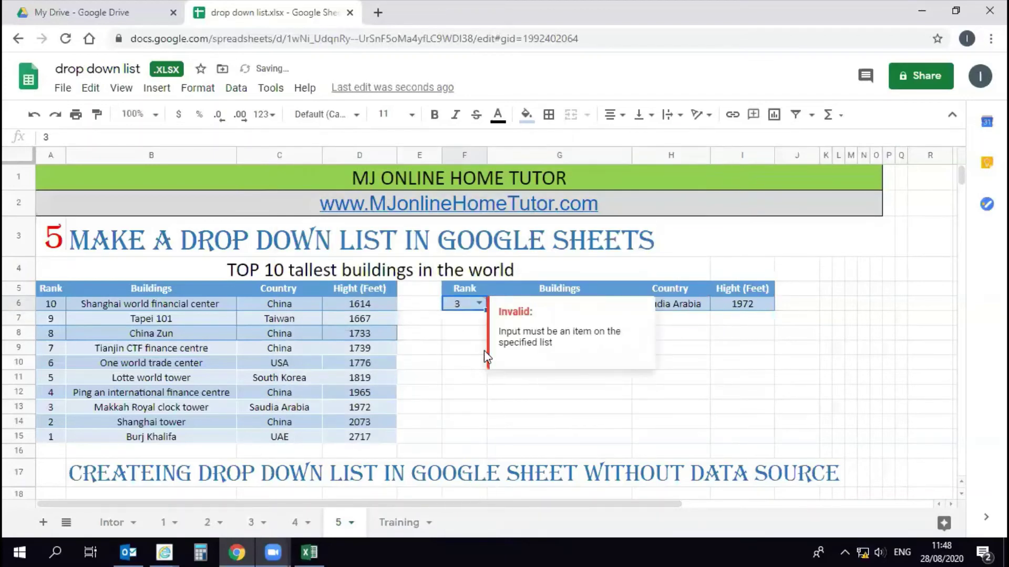
click(462, 366)
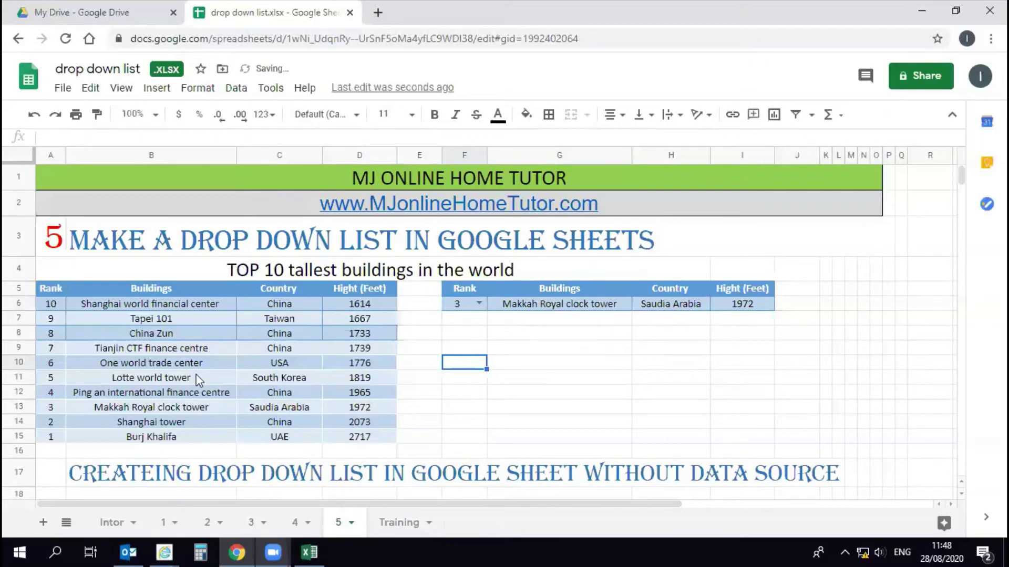
click(479, 305)
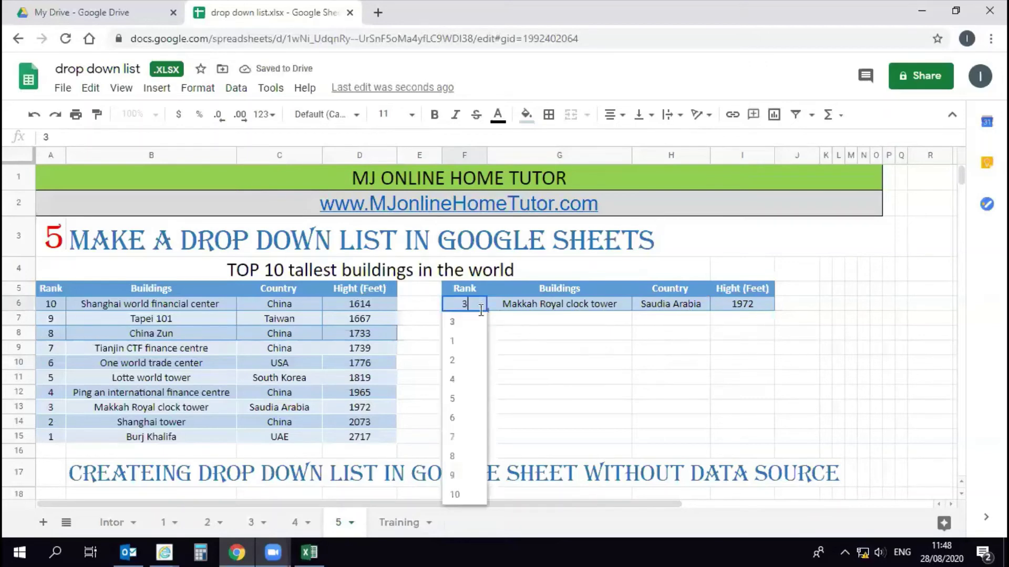
click(461, 340)
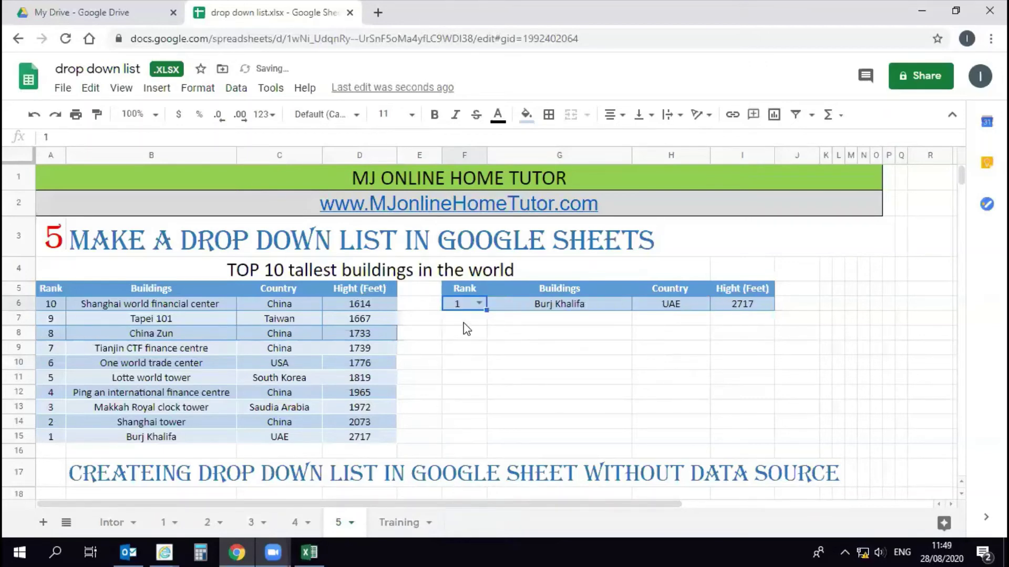
Choose ranks 10, 1, 2 and finally 3 in F6, and compare the lookup with the rank 3 row of the source table.
click(476, 306)
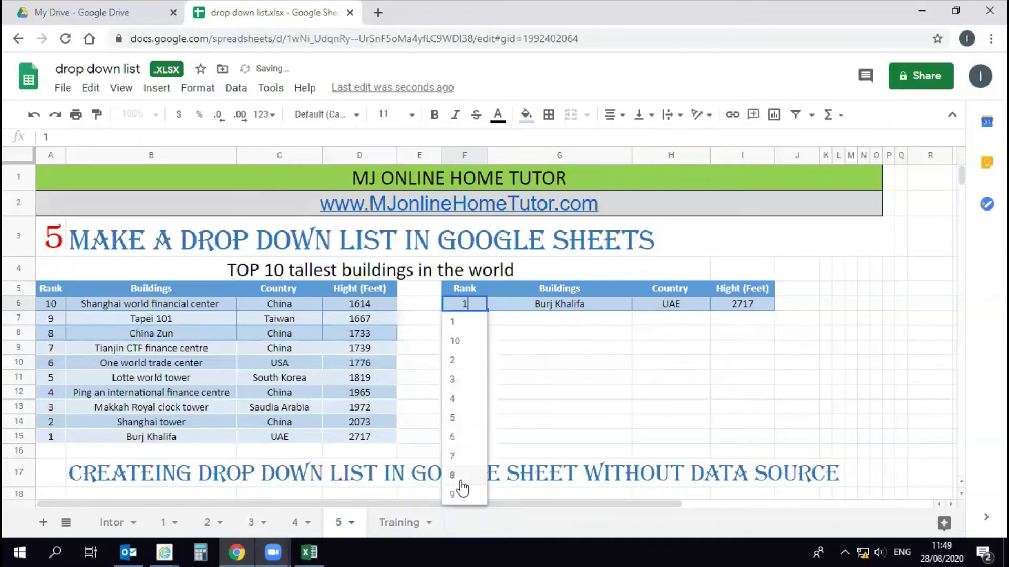
click(456, 342)
click(477, 305)
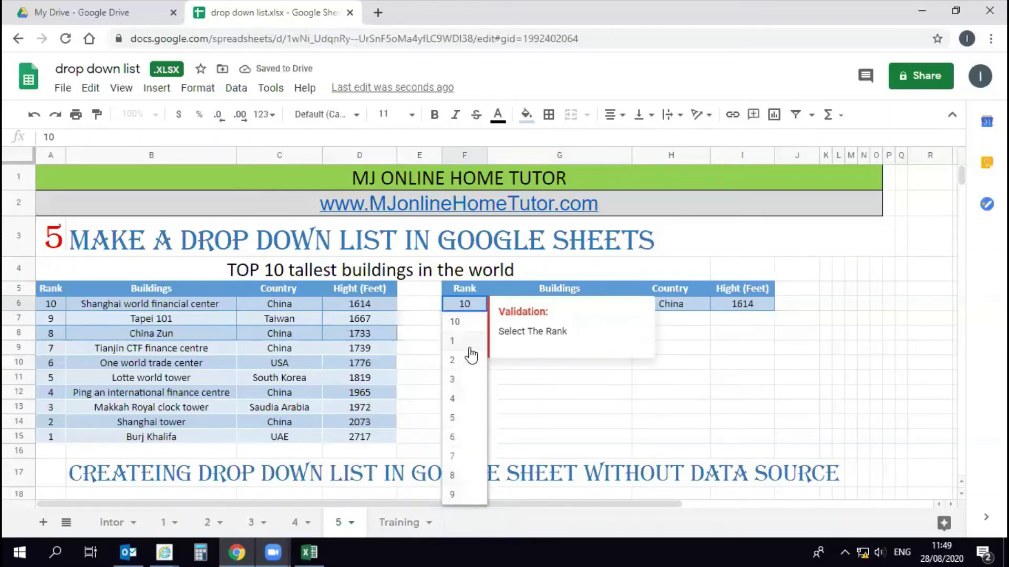
click(468, 343)
click(473, 305)
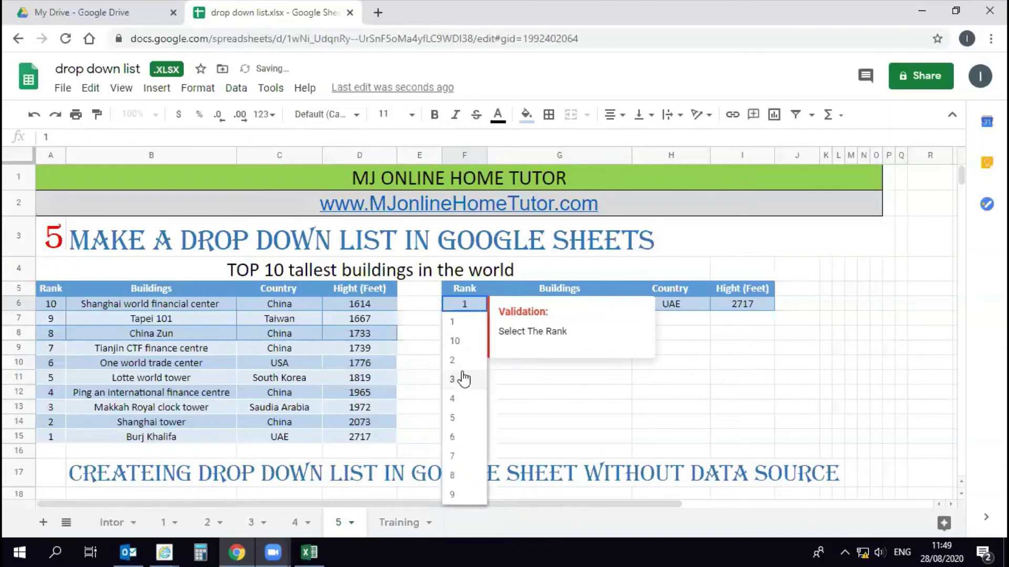
click(467, 361)
click(478, 304)
click(473, 382)
click(518, 406)
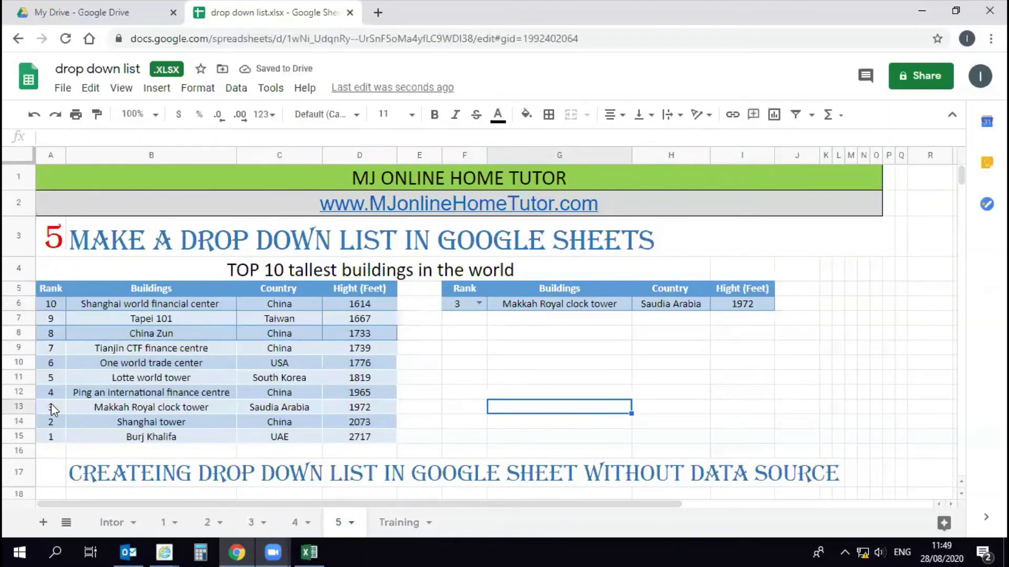
drag(53, 410, 387, 412)
click(462, 377)
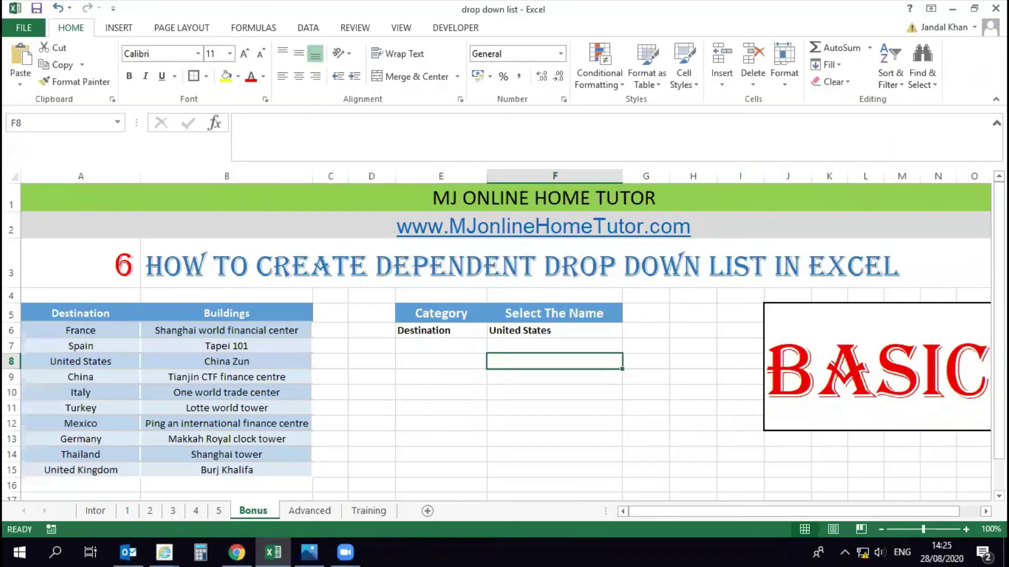
In the Excel workbook's Bonus sheet, clear the category and name entries in E6:F6 and select E6.
drag(456, 330, 525, 330)
key(Delete)
click(516, 364)
click(463, 329)
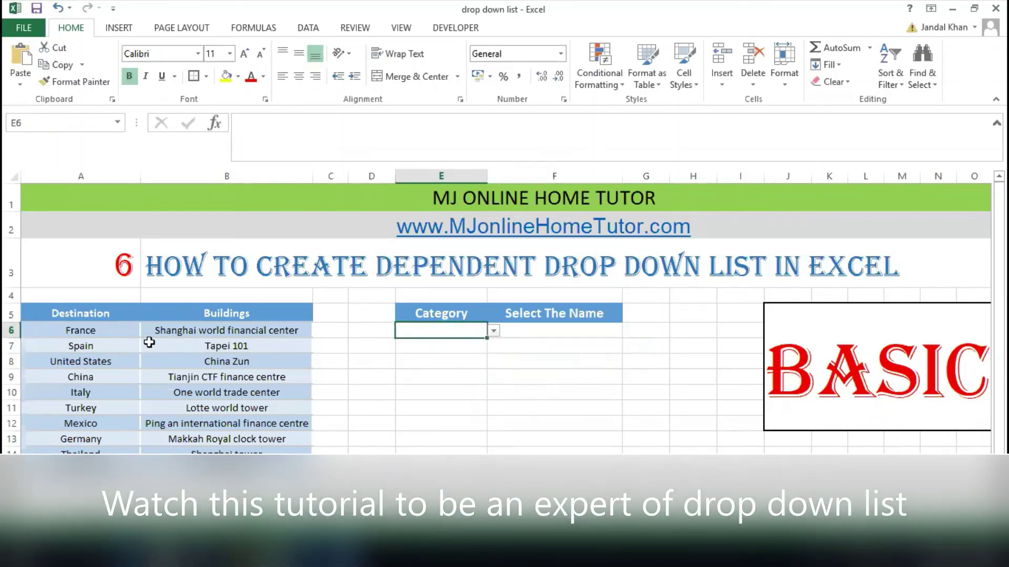
Examine the Destination and Buildings source lists in columns A and B alongside the Category header in E5.
click(110, 316)
click(202, 320)
click(438, 312)
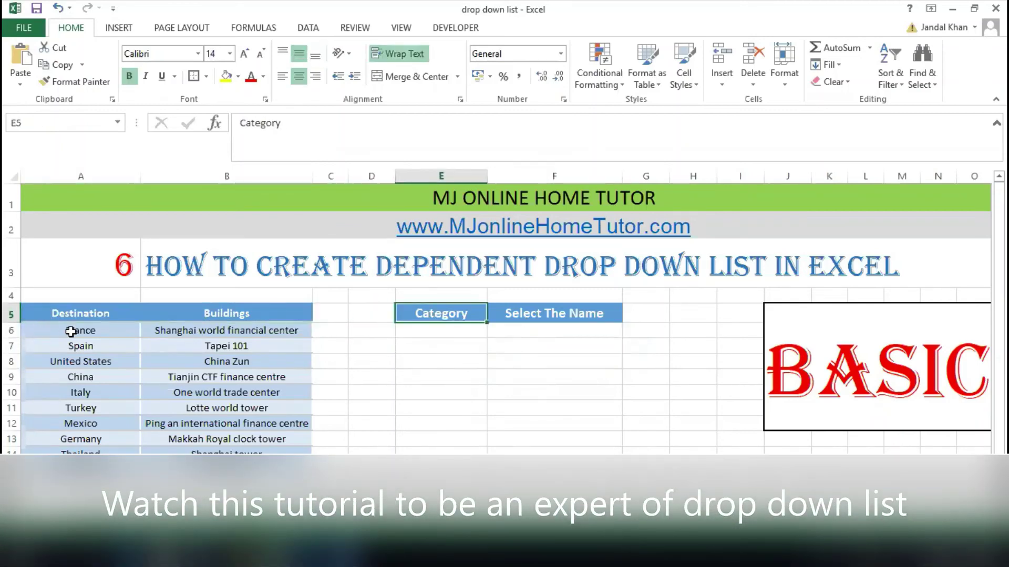
drag(79, 329, 79, 517)
drag(206, 330, 226, 517)
Choose Destination as the category in E6 and browse the dependent list of names in F6.
click(449, 331)
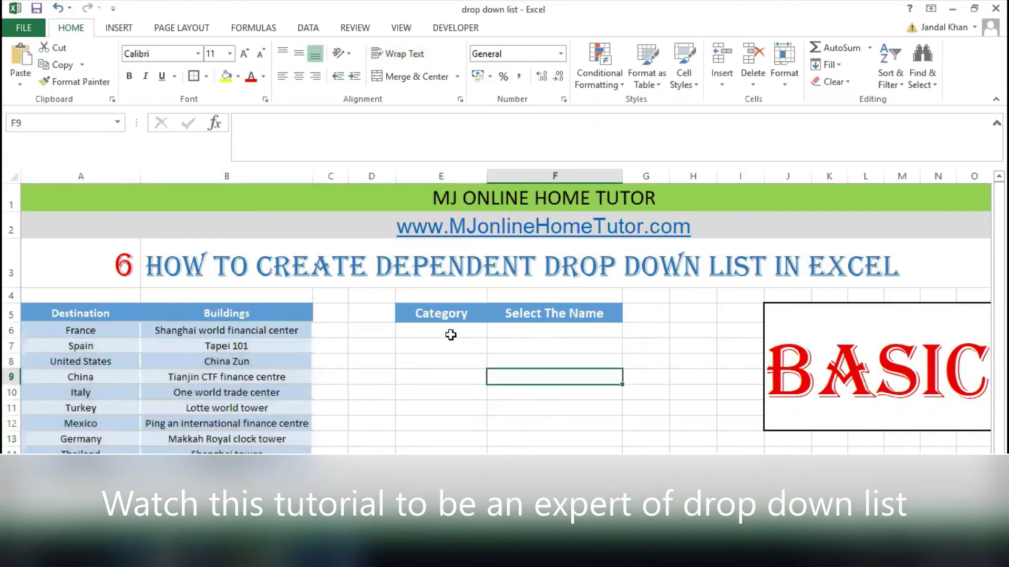
click(494, 330)
click(465, 344)
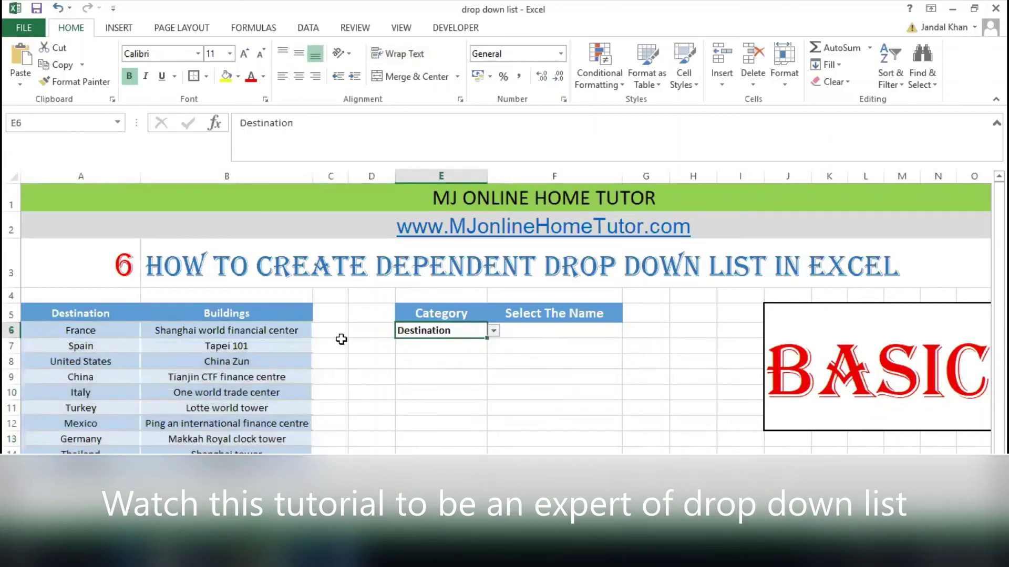
drag(102, 331, 79, 518)
click(535, 338)
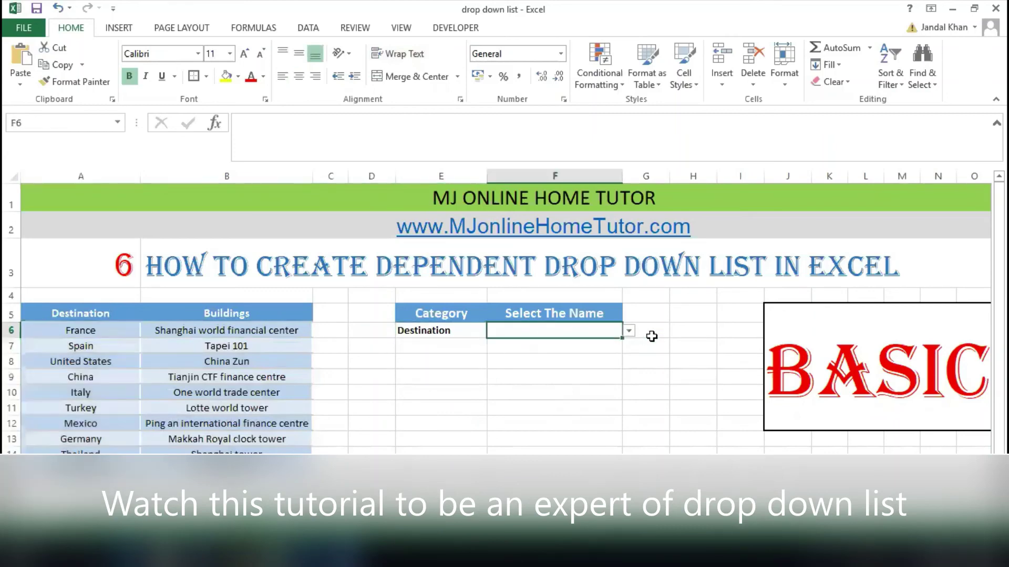
click(628, 330)
scroll(630, 398, down, 1)
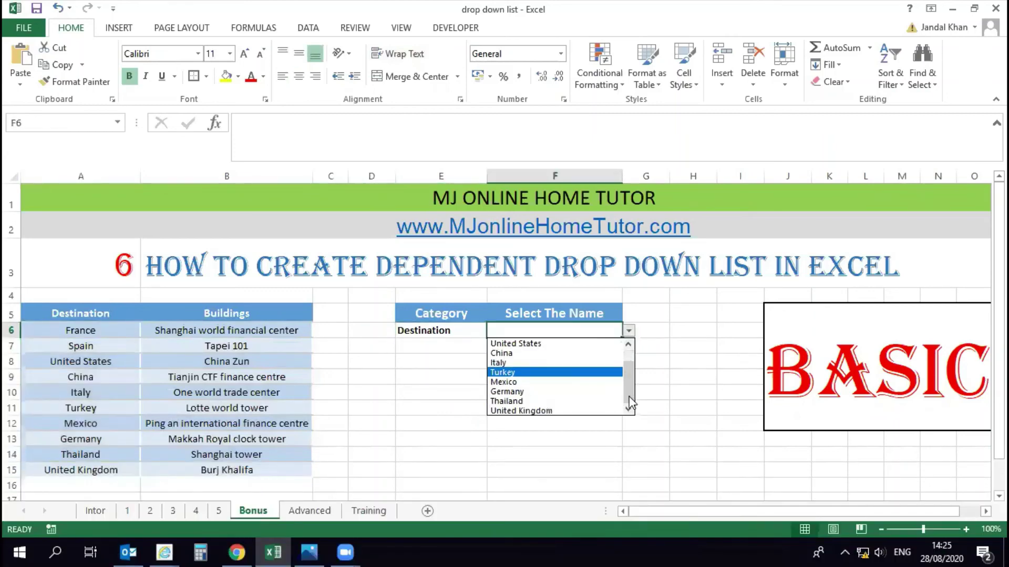
Change the category in E6 to Buildings and highlight the Buildings source list for comparison.
click(462, 330)
click(462, 330)
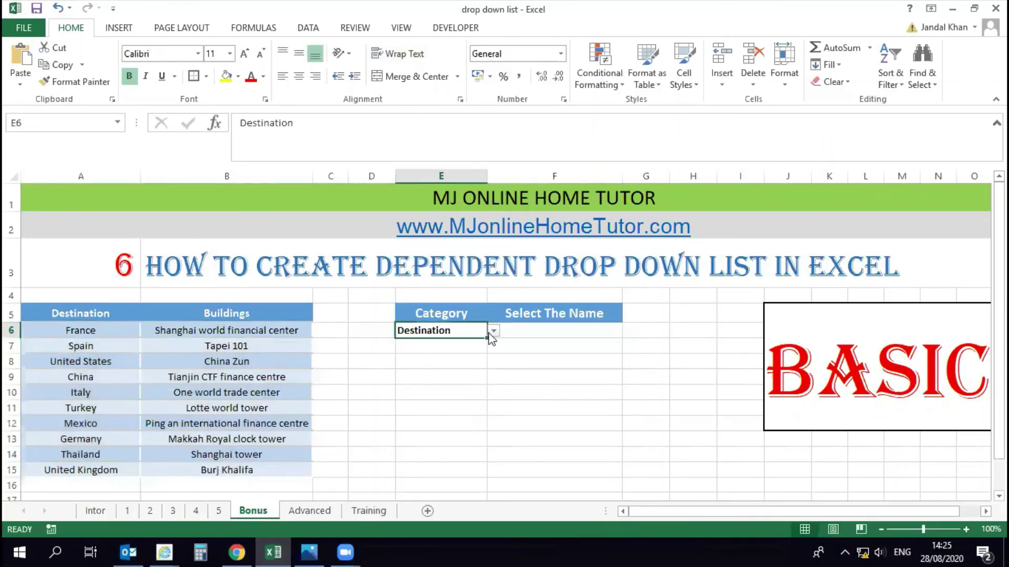
click(493, 331)
click(434, 348)
drag(274, 330, 261, 469)
Browse the dependent list of building names in F6 and choose China Zun.
click(537, 329)
click(631, 332)
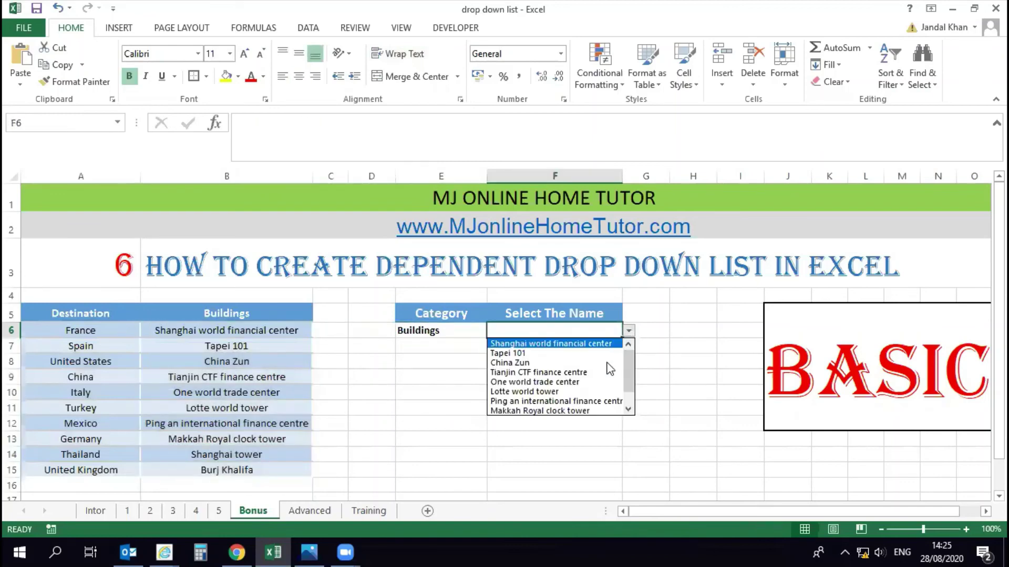
scroll(604, 403, down, 1)
click(660, 344)
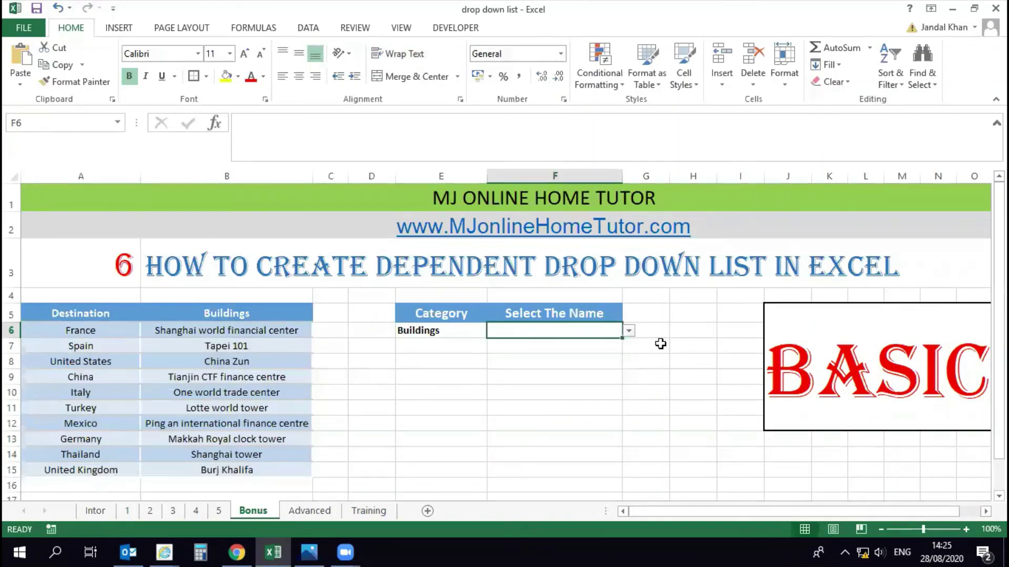
click(629, 331)
click(604, 359)
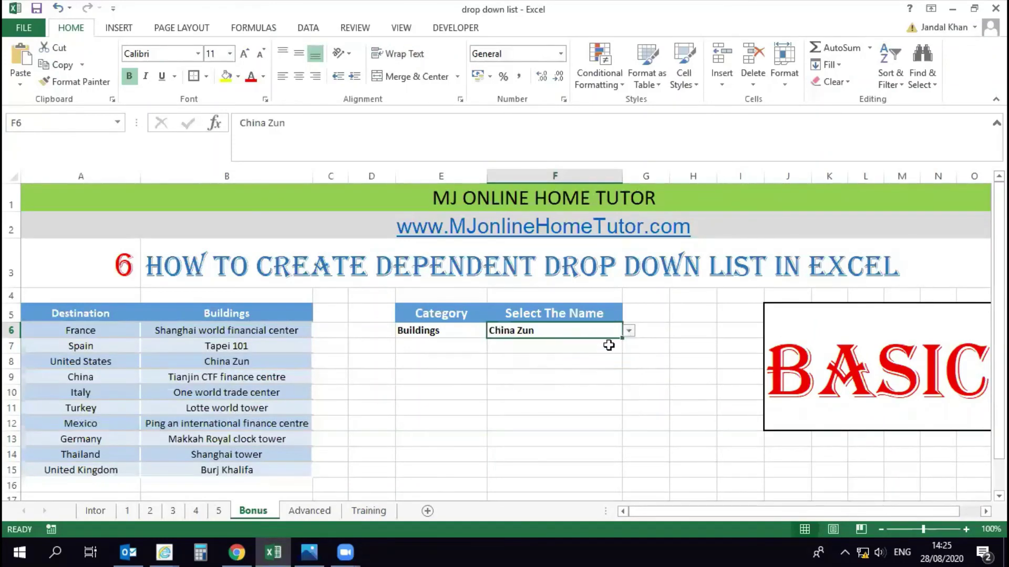
Switch the category in E6 to Destination and pick an entry from the dependent list in F6.
click(455, 336)
click(493, 330)
click(457, 344)
click(604, 331)
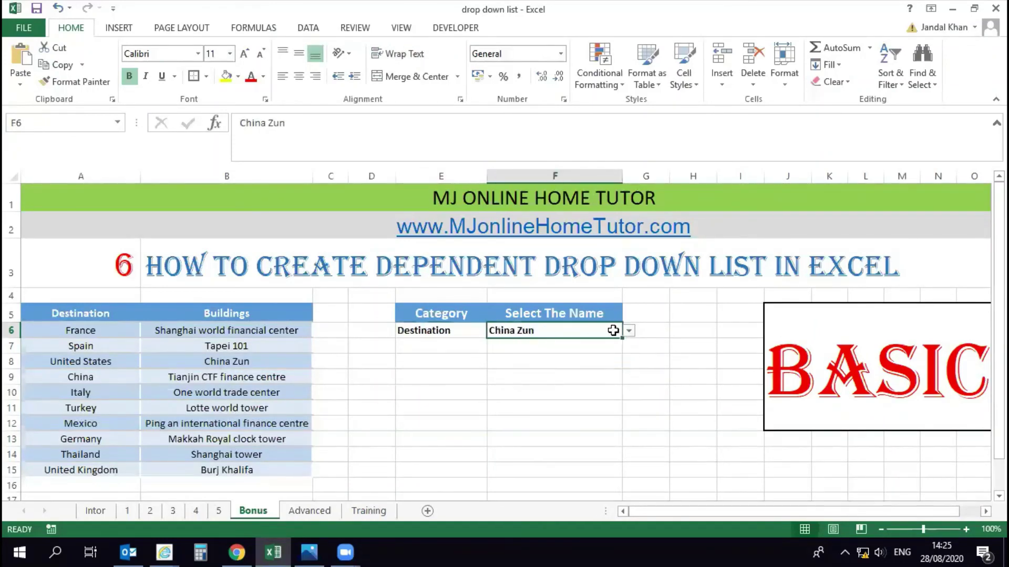
click(628, 331)
click(563, 372)
click(556, 363)
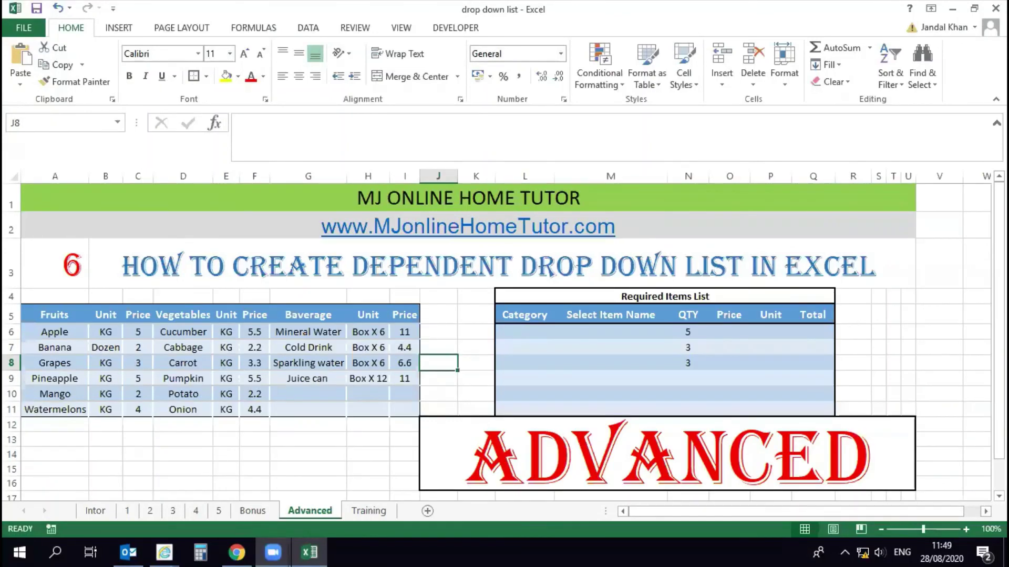
On the Advanced sheet, set the category in L6 to Fruits and view the dependent item list in M6.
click(553, 329)
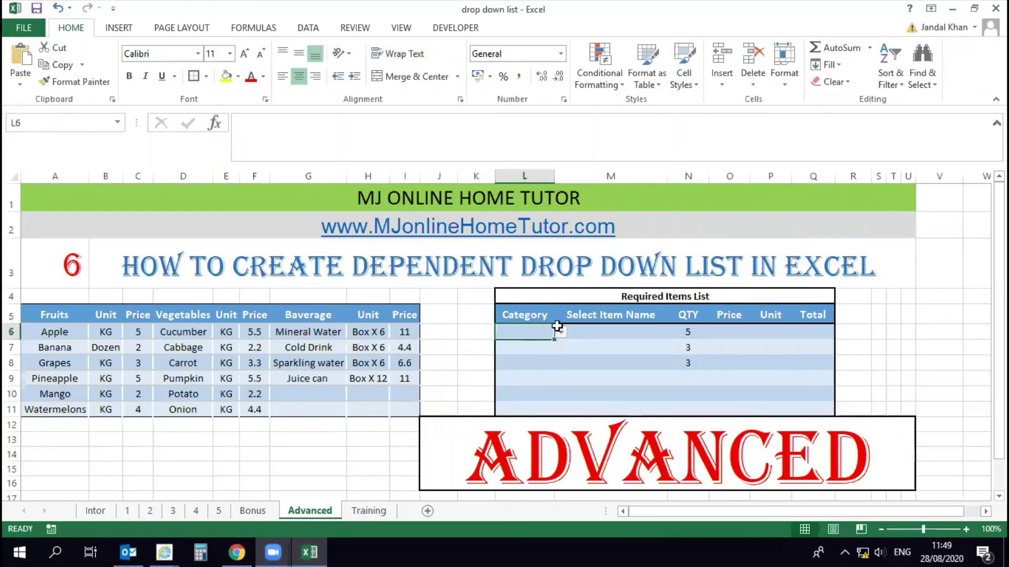
click(562, 333)
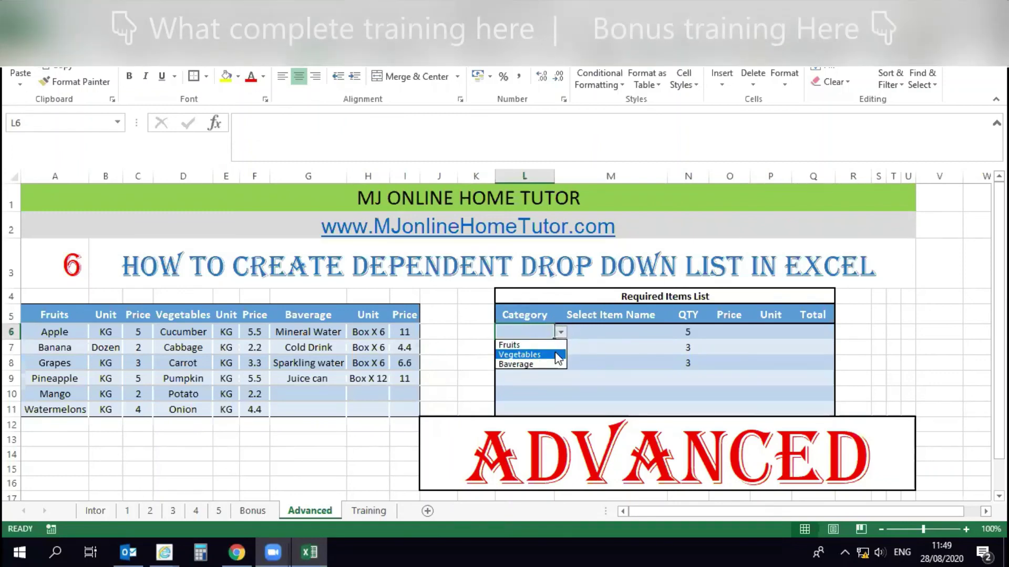
click(562, 334)
click(637, 335)
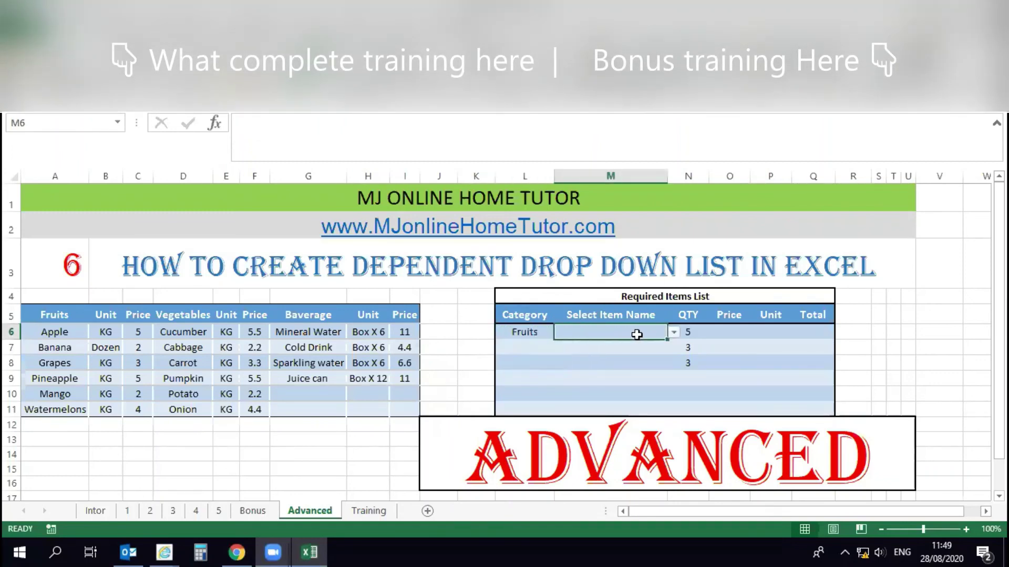
click(673, 333)
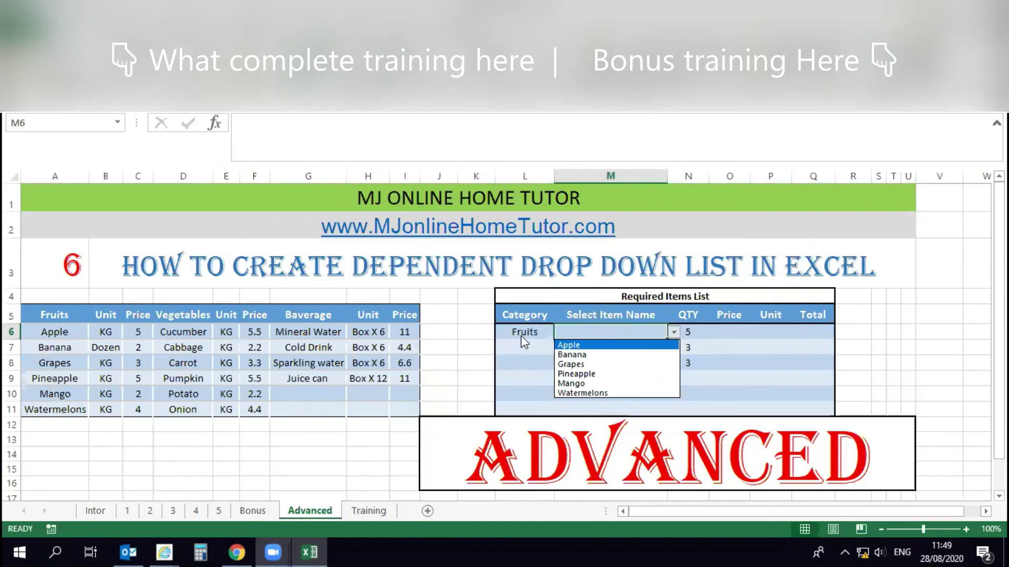
Change the category in L6 to Vegetables and choose Onion as the item in M6.
click(524, 340)
click(556, 333)
click(525, 353)
click(608, 337)
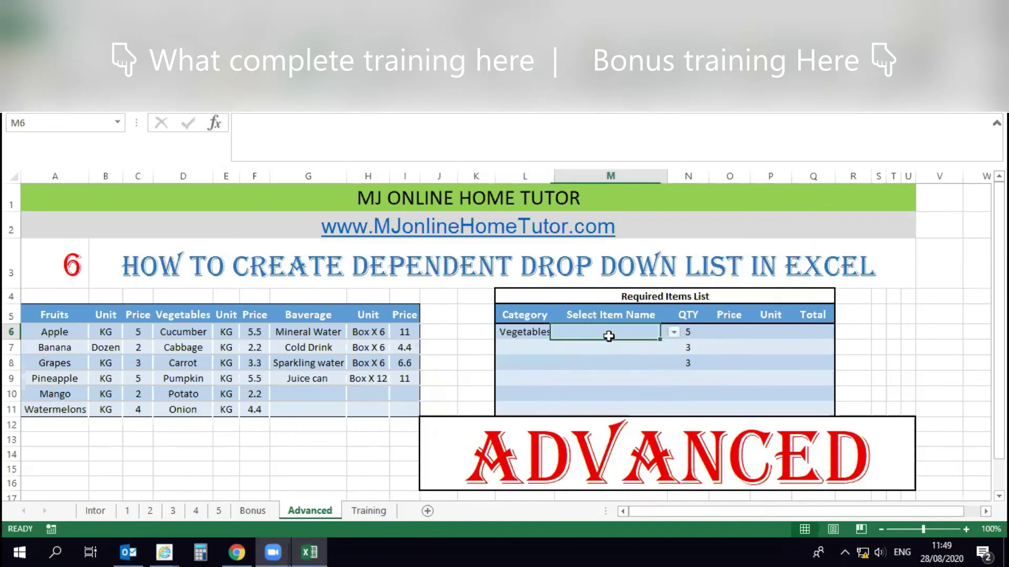
click(673, 333)
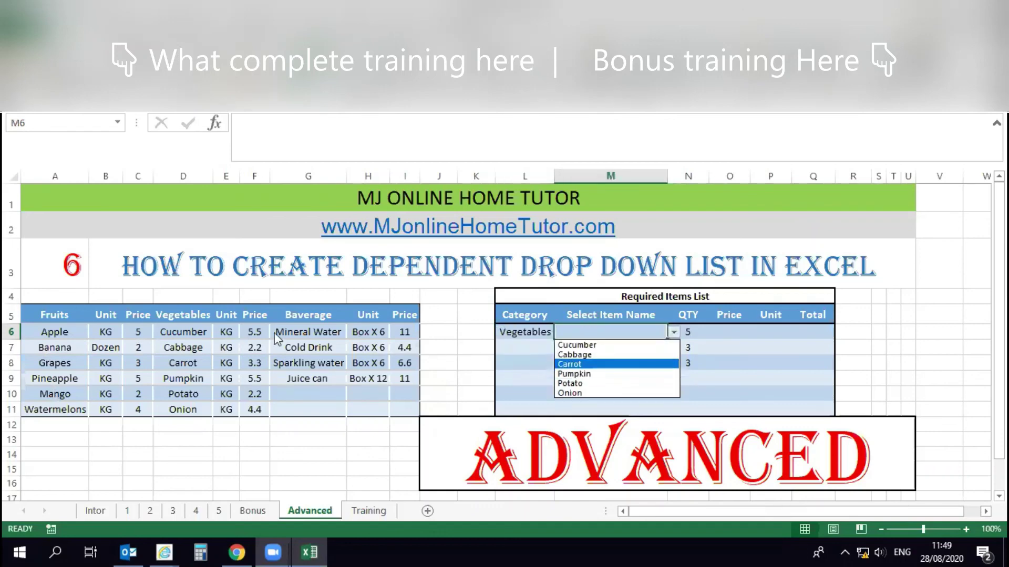
click(566, 393)
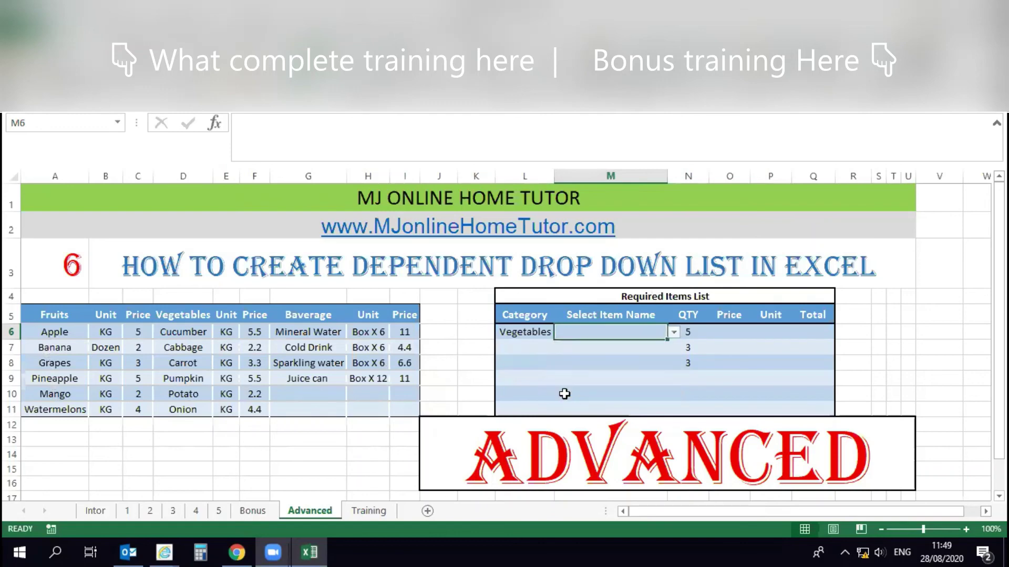
Change the category in L6 to Baverage and choose Mineral Water as the item in M6.
click(530, 347)
click(533, 332)
click(560, 332)
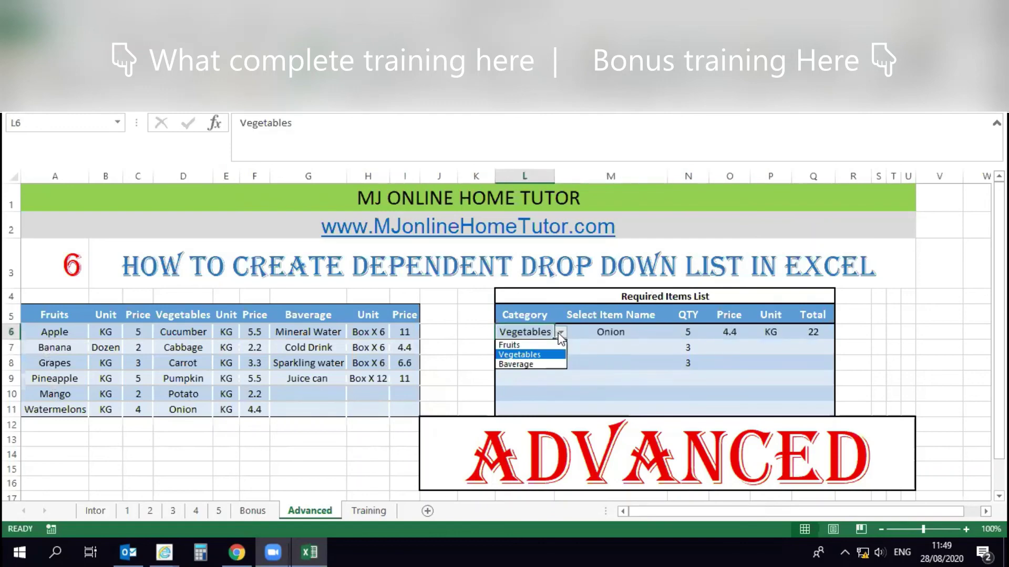
click(547, 365)
click(612, 333)
click(673, 332)
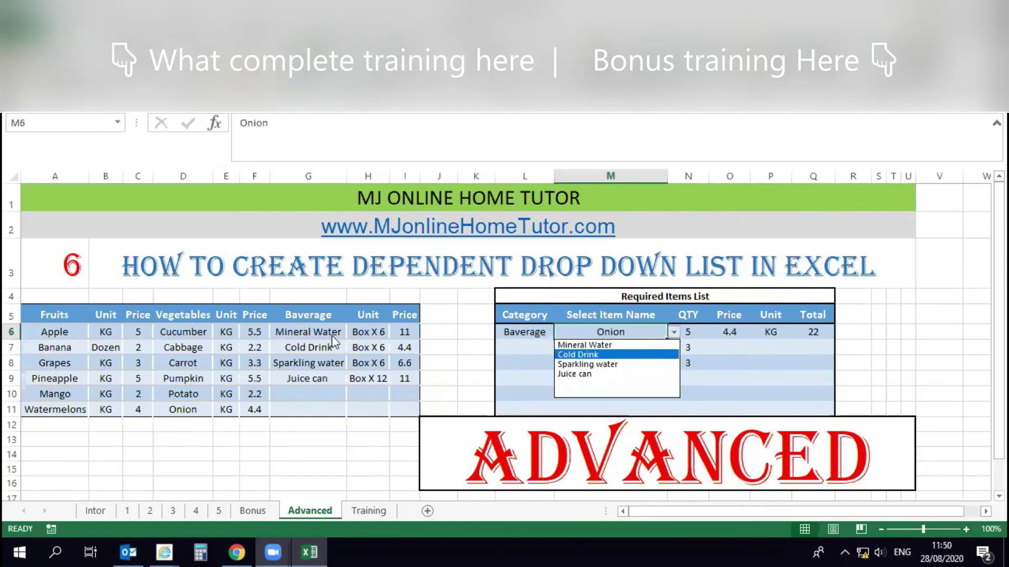
click(615, 345)
Clear the quantities in N6:N8 of the Required Items List.
click(647, 354)
drag(689, 333, 689, 367)
key(Delete)
click(665, 374)
Enter a quantity of 1 for Mineral Water in N6, and replace it with 2.
click(688, 332)
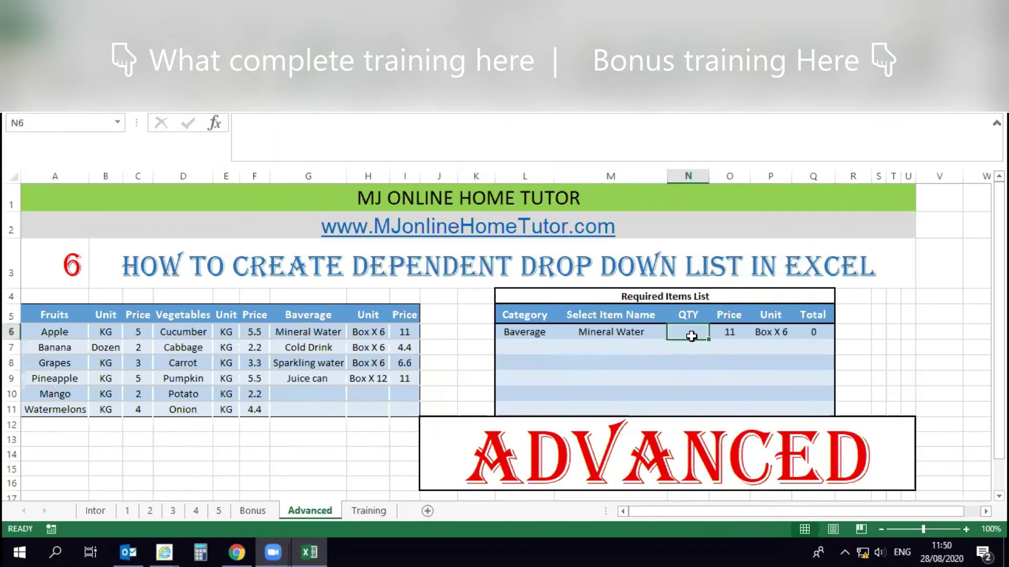
text(1)
key(Return)
click(681, 338)
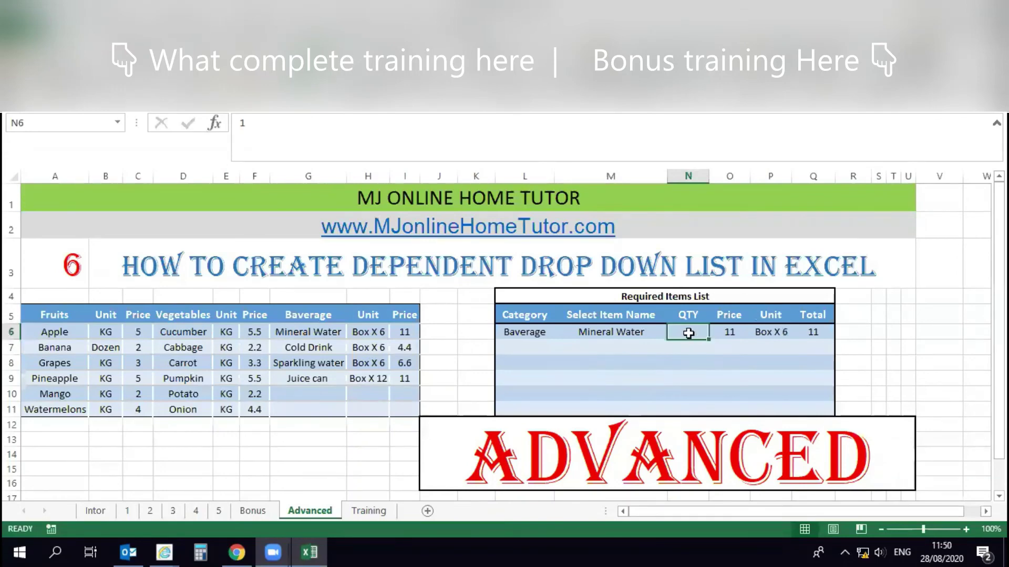
text(2)
key(Return)
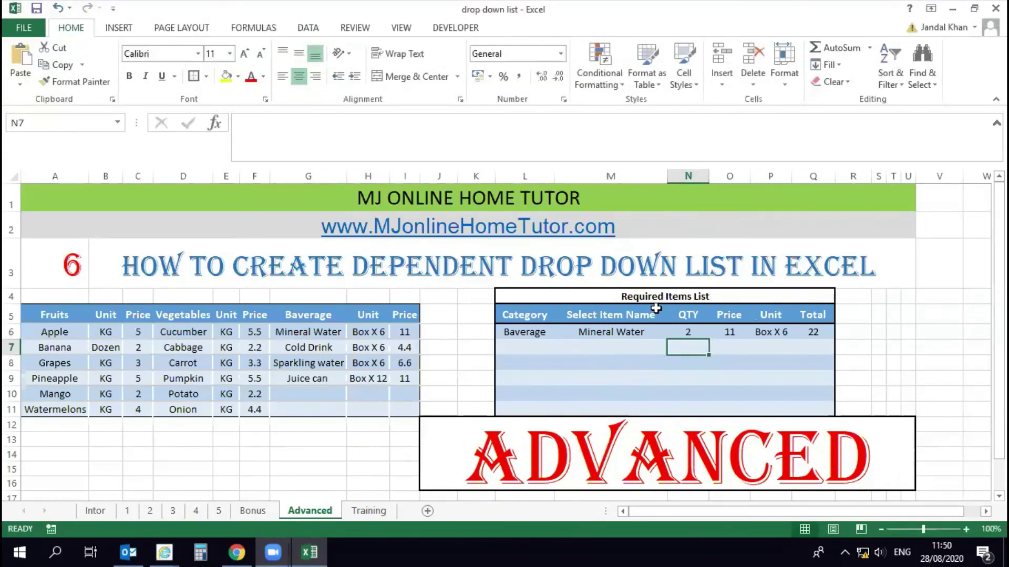